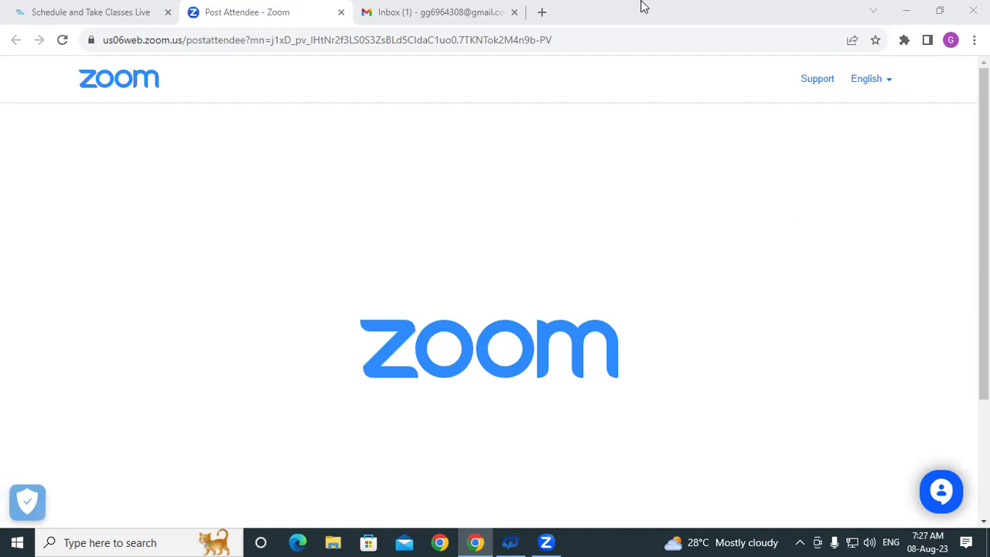
Replace the old Gmail inbox tab with a new tab and load Gmail from it
{"action": "left_click", "coordinate": [541, 14]}
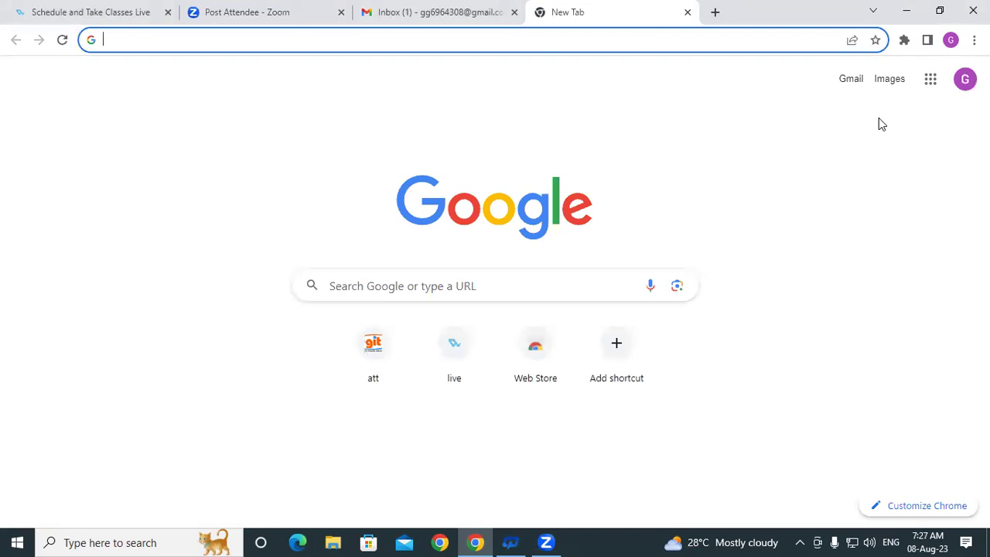
{"action": "left_click", "coordinate": [512, 12]}
{"action": "left_click", "coordinate": [850, 79]}
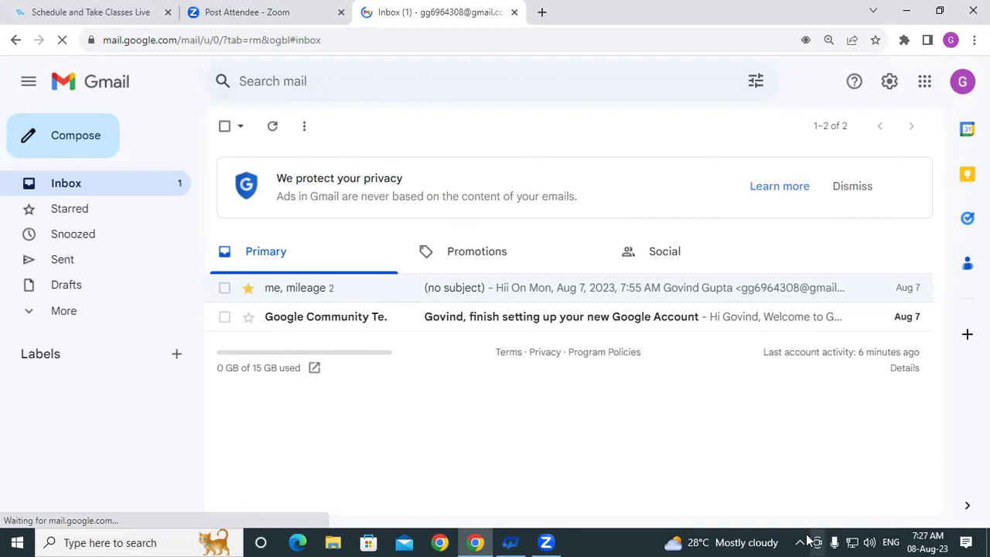
Circle Inbox, Starred, Snoozed and the Google Community Team email's star in red pen
{"action": "mouse_move", "coordinate": [78, 170]}
{"action": "left_mouse_down"}
{"action": "mouse_move", "coordinate": [35, 196]}
{"action": "mouse_move", "coordinate": [89, 180]}
{"action": "left_mouse_up"}
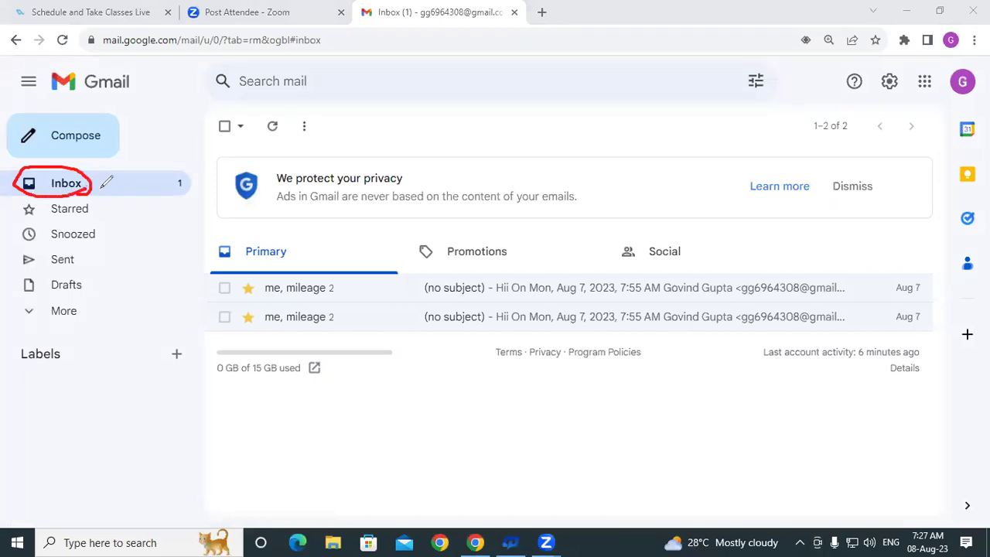
{"action": "mouse_move", "coordinate": [82, 217]}
{"action": "left_mouse_down"}
{"action": "mouse_move", "coordinate": [62, 221]}
{"action": "mouse_move", "coordinate": [101, 206]}
{"action": "mouse_move", "coordinate": [93, 192]}
{"action": "mouse_move", "coordinate": [17, 195]}
{"action": "mouse_move", "coordinate": [22, 214]}
{"action": "mouse_move", "coordinate": [50, 223]}
{"action": "left_mouse_up"}
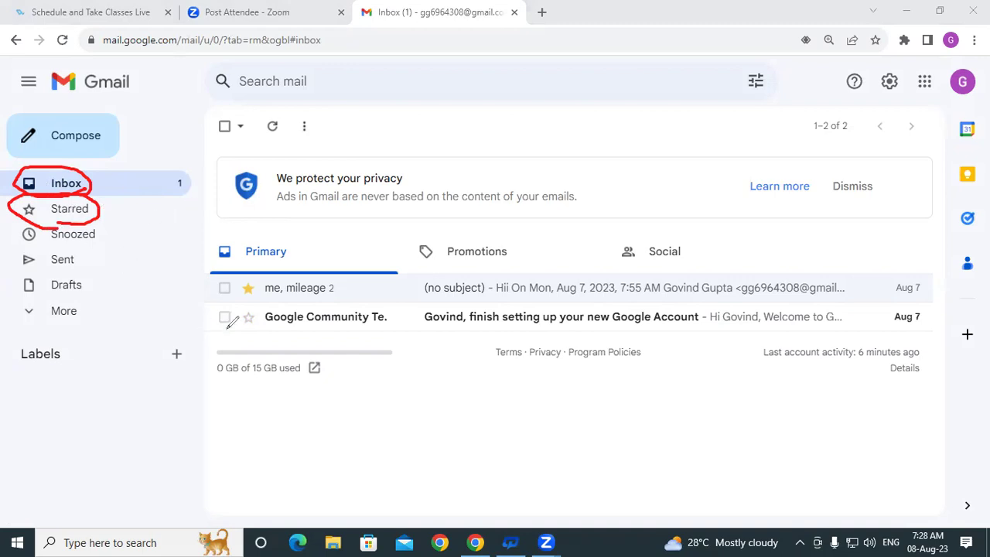
{"action": "mouse_move", "coordinate": [258, 312]}
{"action": "left_mouse_down"}
{"action": "mouse_move", "coordinate": [235, 317]}
{"action": "mouse_move", "coordinate": [244, 331]}
{"action": "mouse_move", "coordinate": [262, 325]}
{"action": "mouse_move", "coordinate": [261, 307]}
{"action": "left_mouse_up"}
{"action": "mouse_move", "coordinate": [80, 224]}
{"action": "left_mouse_down"}
{"action": "mouse_move", "coordinate": [14, 230]}
{"action": "mouse_move", "coordinate": [43, 249]}
{"action": "mouse_move", "coordinate": [83, 246]}
{"action": "mouse_move", "coordinate": [110, 235]}
{"action": "mouse_move", "coordinate": [98, 222]}
{"action": "left_mouse_up"}
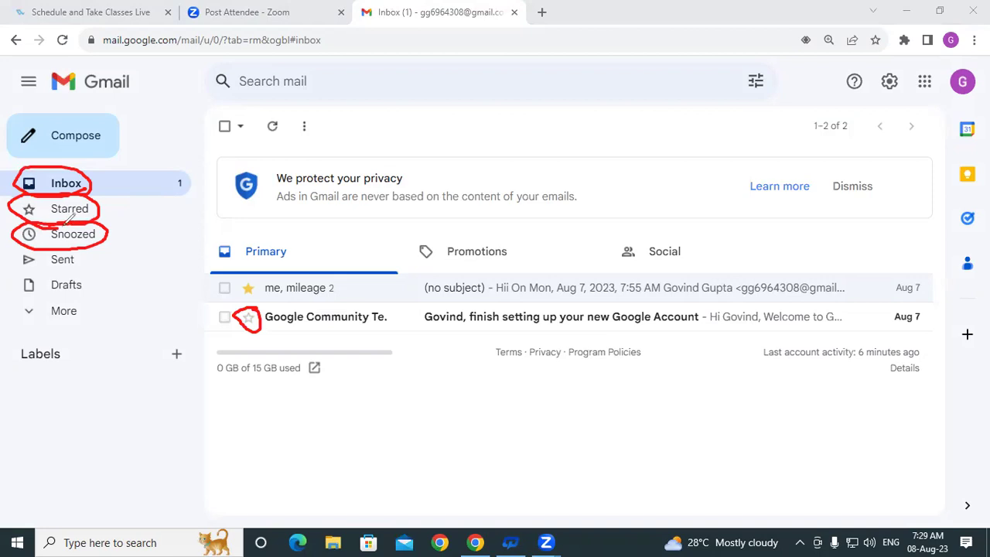
Circle Sent, Drafts and Compose in red pen, then erase all the annotations
{"action": "mouse_move", "coordinate": [14, 246]}
{"action": "left_mouse_down"}
{"action": "mouse_move", "coordinate": [17, 270]}
{"action": "mouse_move", "coordinate": [43, 275]}
{"action": "mouse_move", "coordinate": [112, 249]}
{"action": "mouse_move", "coordinate": [78, 244]}
{"action": "left_mouse_up"}
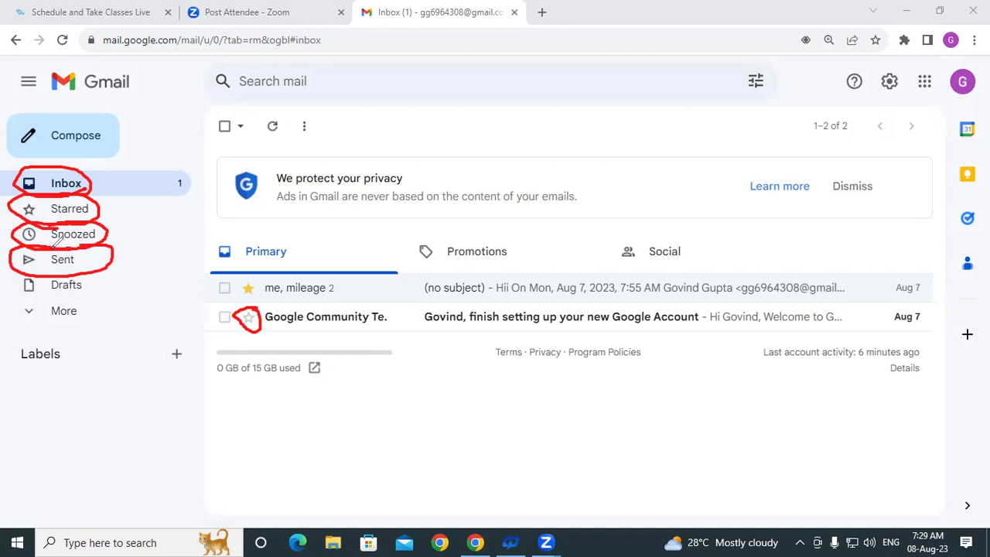
{"action": "mouse_move", "coordinate": [21, 267]}
{"action": "left_mouse_down"}
{"action": "mouse_move", "coordinate": [12, 283]}
{"action": "mouse_move", "coordinate": [31, 297]}
{"action": "mouse_move", "coordinate": [107, 285]}
{"action": "mouse_move", "coordinate": [75, 271]}
{"action": "left_mouse_up"}
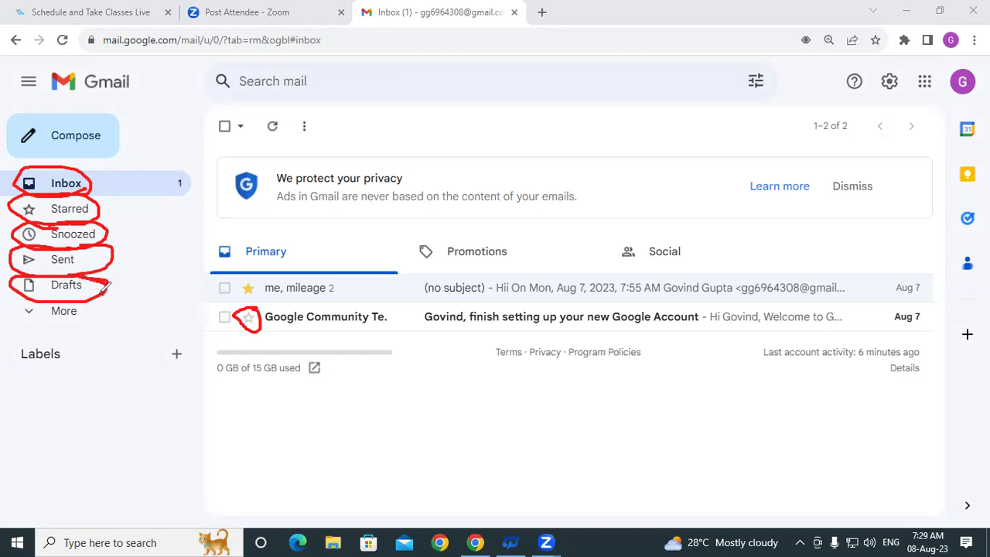
{"action": "mouse_move", "coordinate": [86, 156]}
{"action": "left_mouse_down"}
{"action": "mouse_move", "coordinate": [114, 150]}
{"action": "mouse_move", "coordinate": [125, 124]}
{"action": "mouse_move", "coordinate": [100, 110]}
{"action": "mouse_move", "coordinate": [43, 107]}
{"action": "mouse_move", "coordinate": [9, 125]}
{"action": "mouse_move", "coordinate": [26, 152]}
{"action": "mouse_move", "coordinate": [92, 154]}
{"action": "left_mouse_up"}
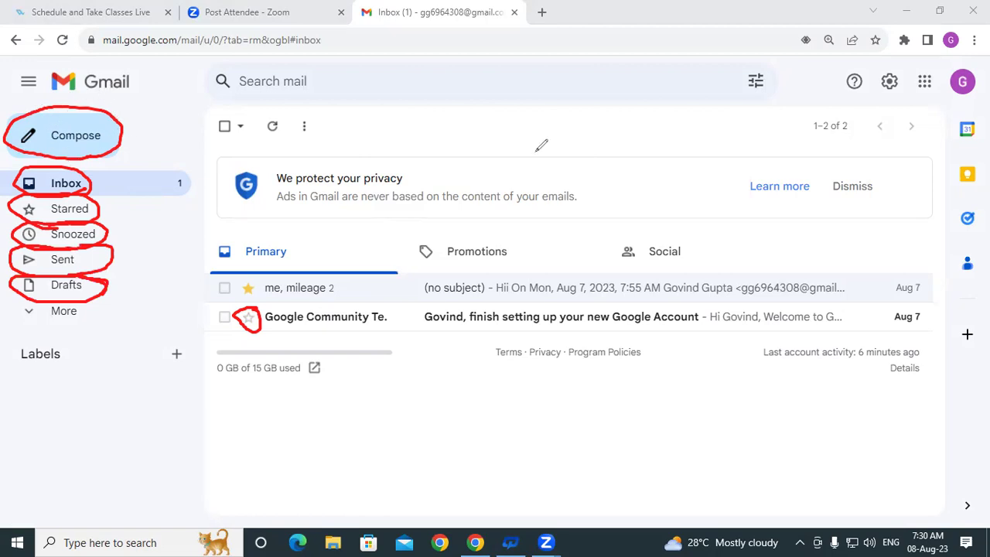
{"action": "key", "text": "Escape"}
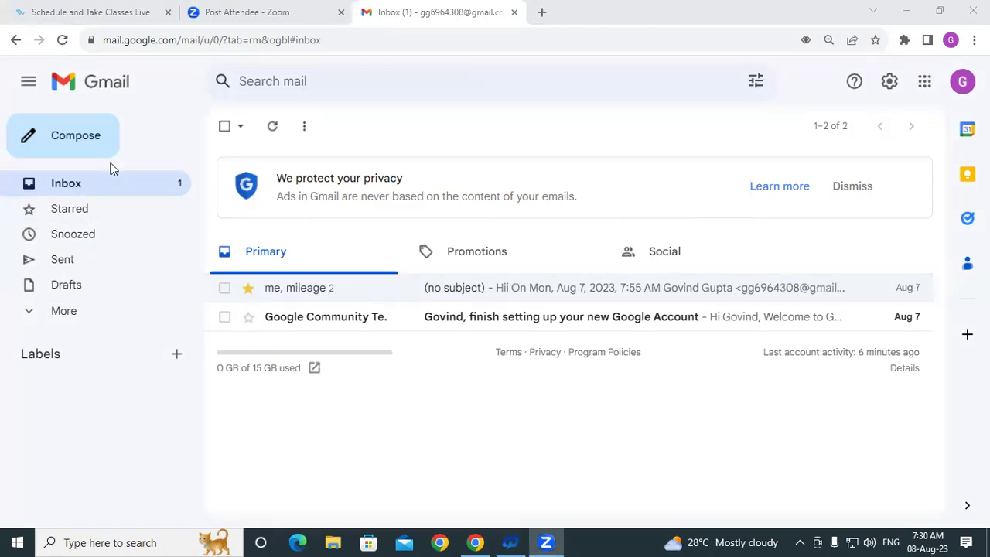
Open a blank New Message window with Compose
{"action": "left_click", "coordinate": [76, 136]}
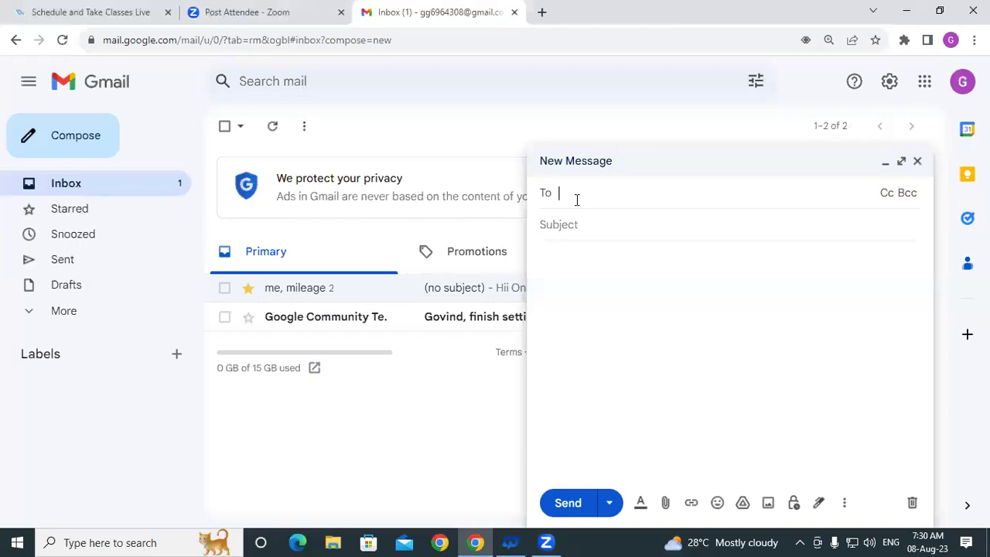
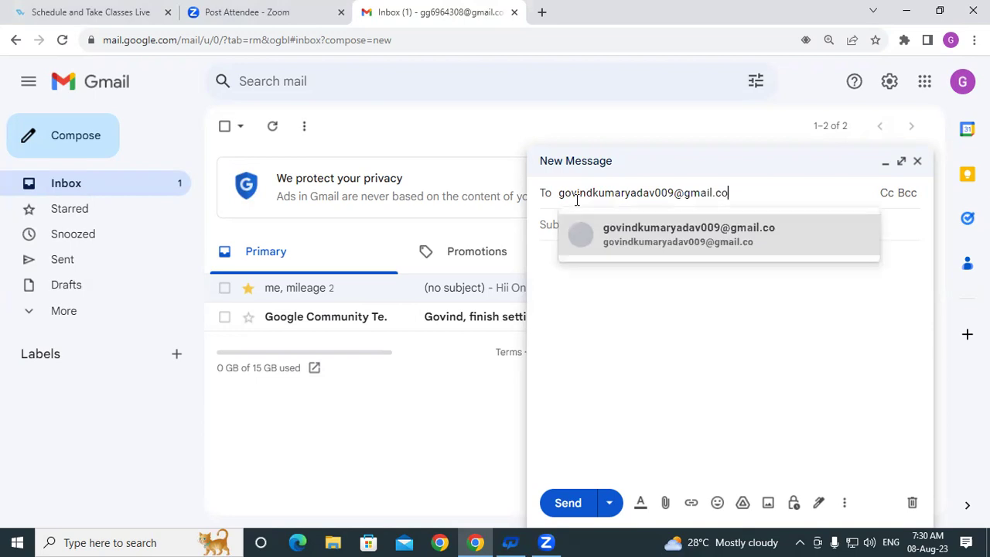
Add both recipients' e-mail addresses to the To field, fixing a typo in the second
{"action": "left_click", "coordinate": [608, 241]}
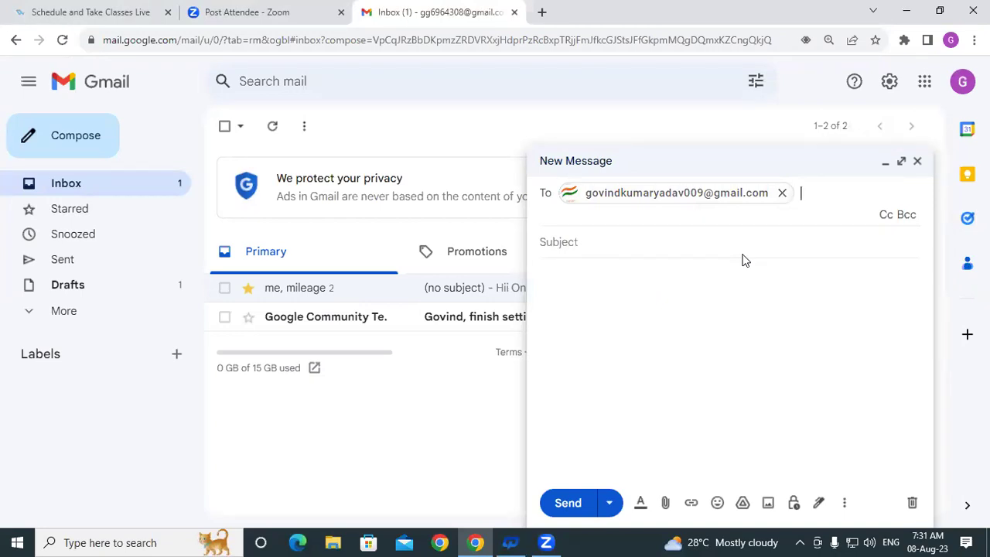
{"action": "left_click_drag", "start_coordinate": [809, 192], "coordinate": [816, 197]}
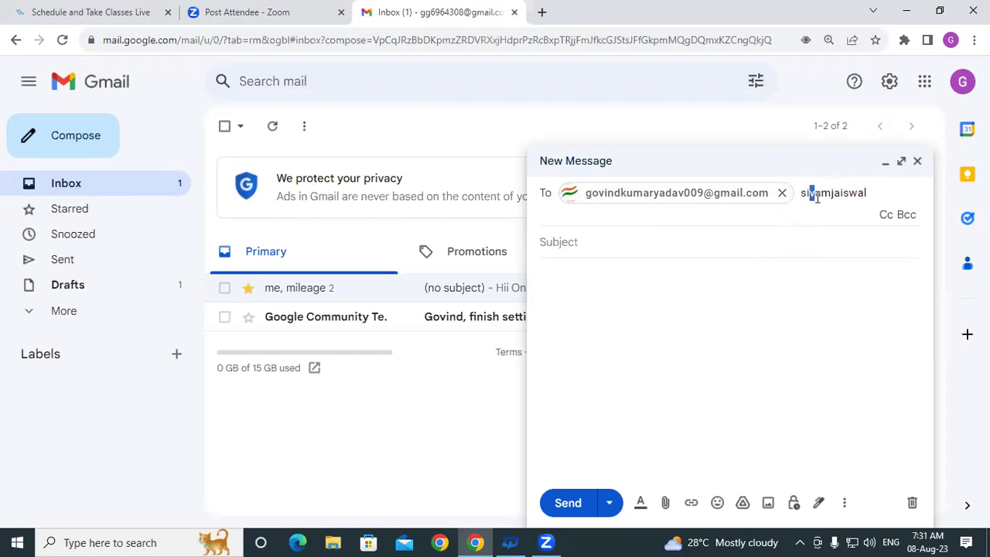
{"action": "left_click", "coordinate": [806, 193]}
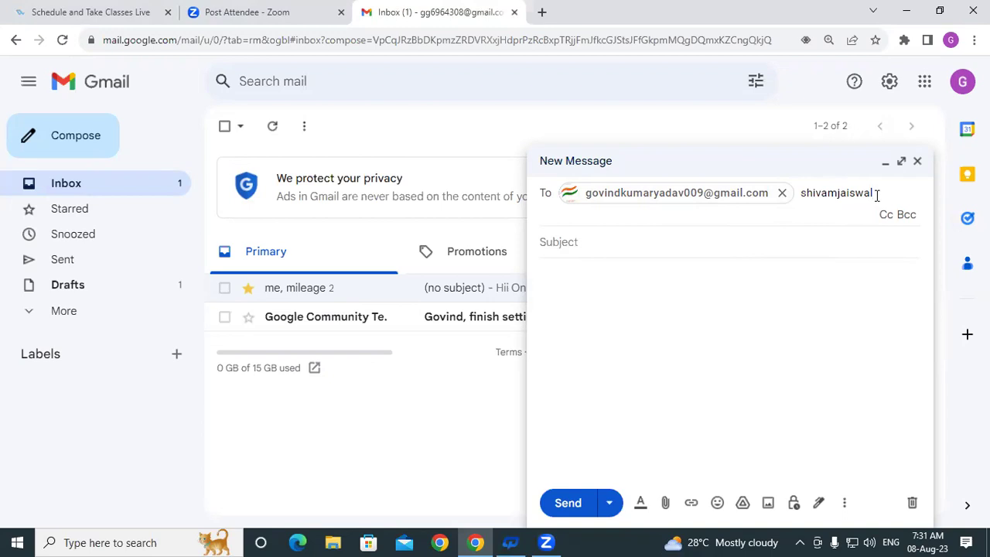
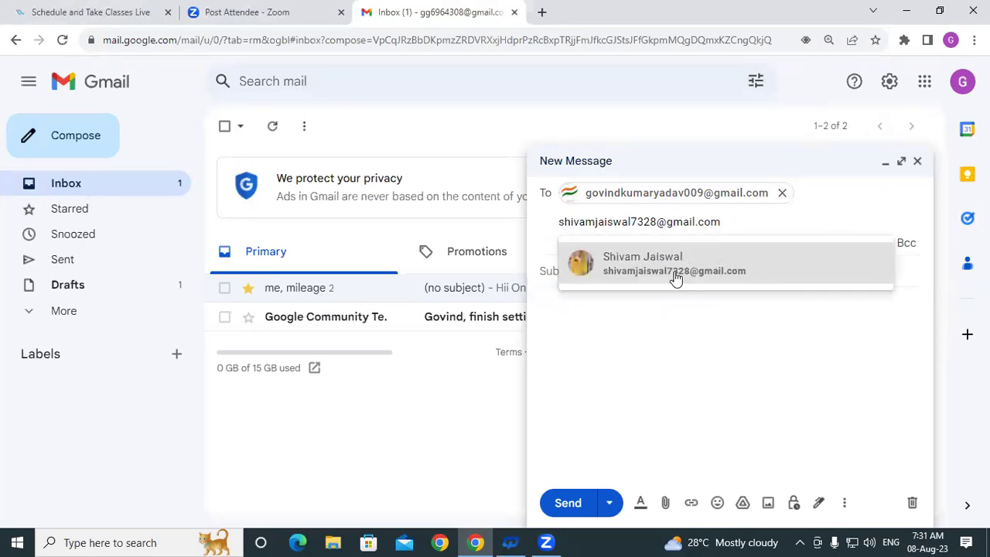
{"action": "left_click", "coordinate": [675, 279]}
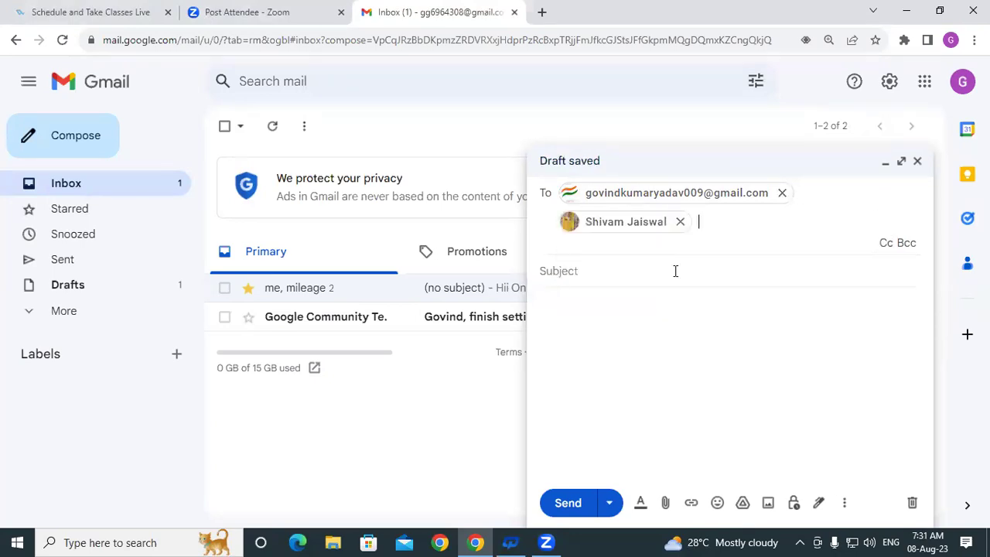
{"action": "left_click", "coordinate": [575, 275]}
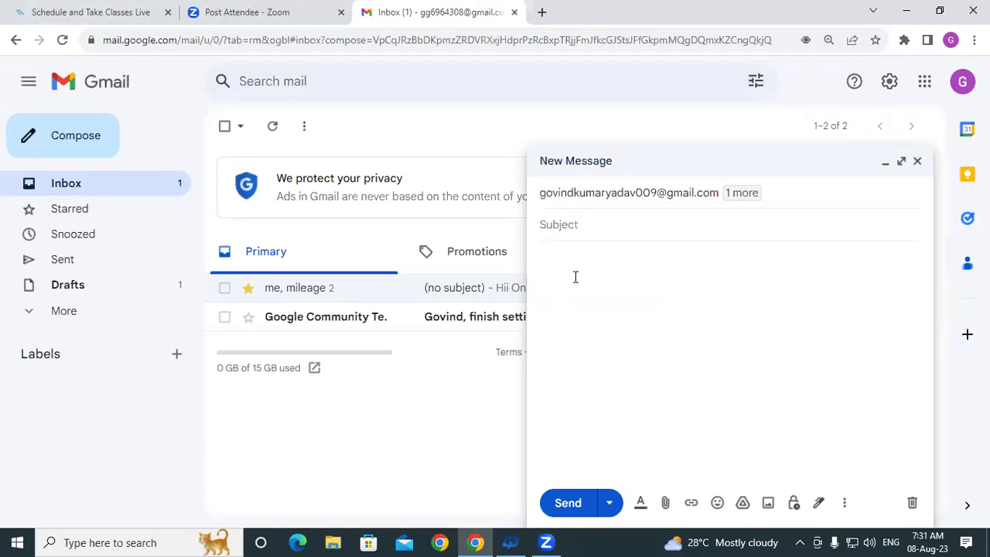
Enter the subject 'For Leave', move to the body, and bring up the Windows Run prompt
{"action": "type", "text": "U"}
{"action": "key", "text": "BackSpace"}
{"action": "type", "text": "For Leave"}
{"action": "key", "text": "Tab"}
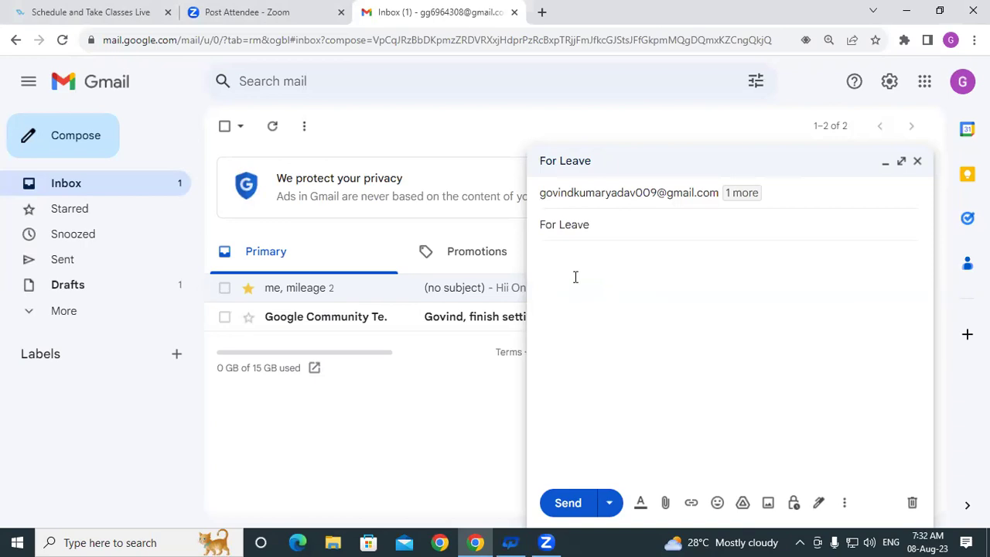
{"action": "key", "text": "super+r"}
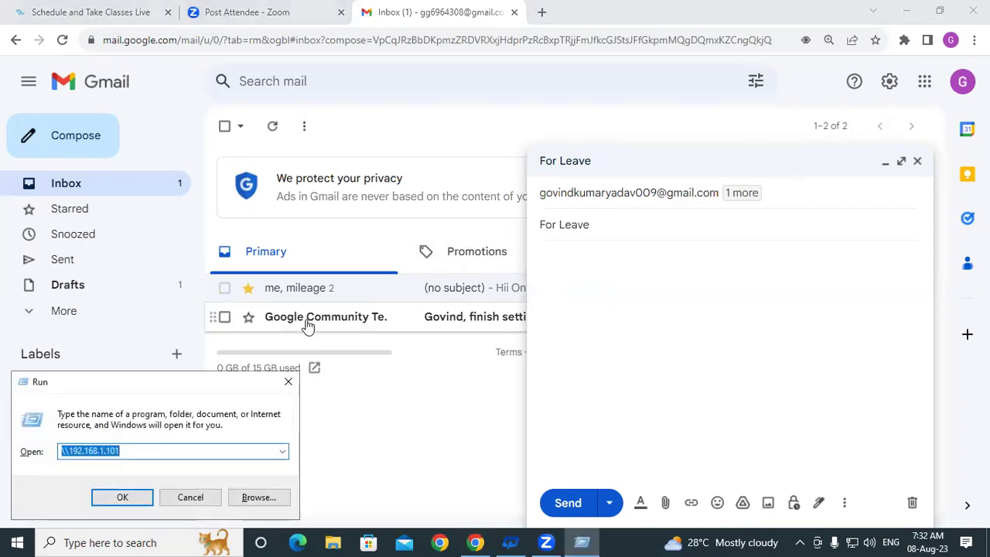
Launch Word, create a blank document, and generate sample paragraphs with =rand()
{"action": "type", "text": "win"}
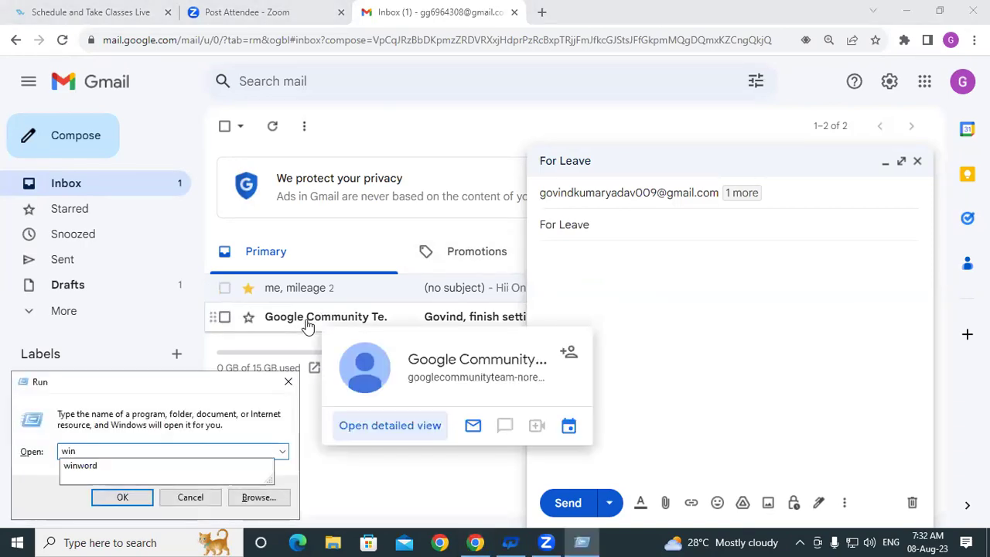
{"action": "key", "text": "Down"}
{"action": "key", "text": "Return"}
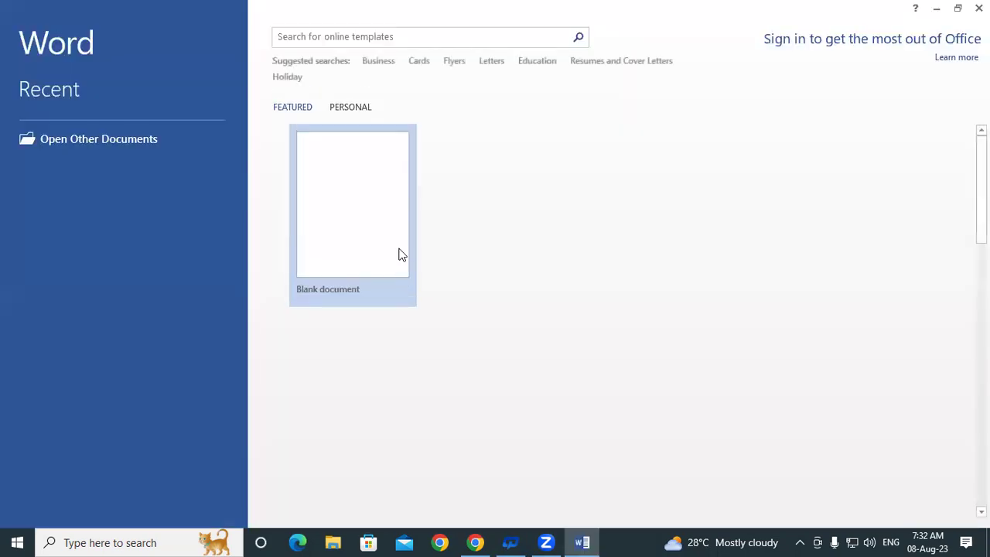
{"action": "left_click", "coordinate": [400, 254]}
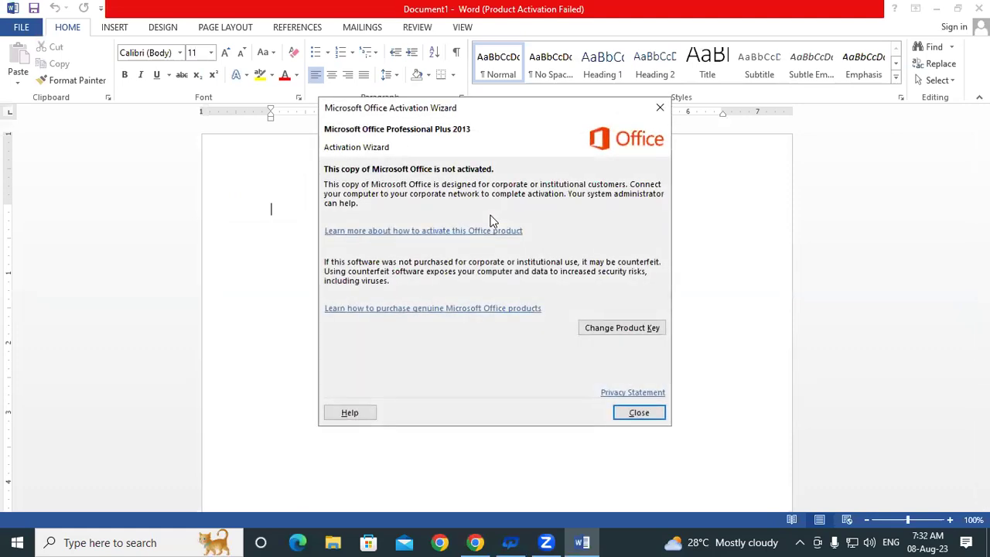
{"action": "left_click", "coordinate": [636, 412]}
{"action": "type", "text": "=rand()"}
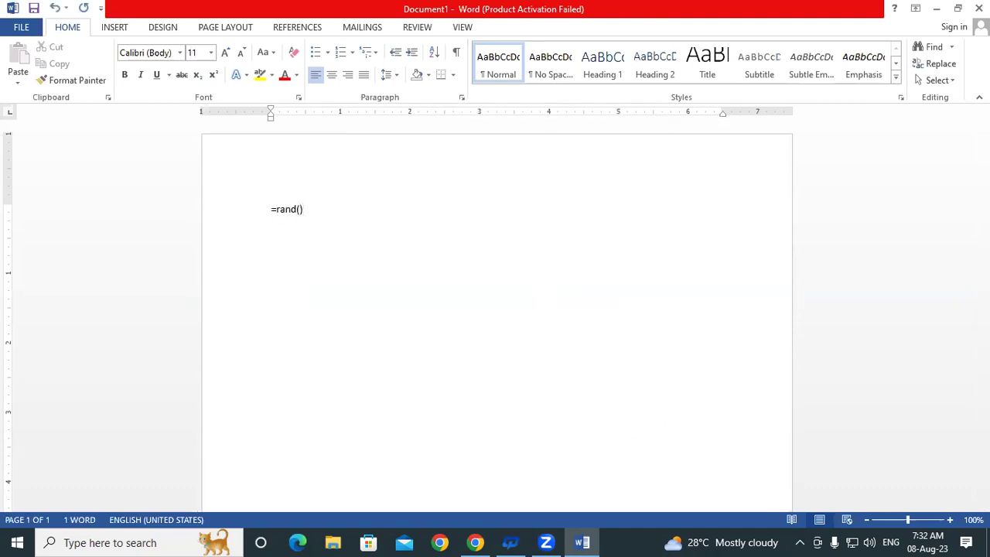
{"action": "key", "text": "Return"}
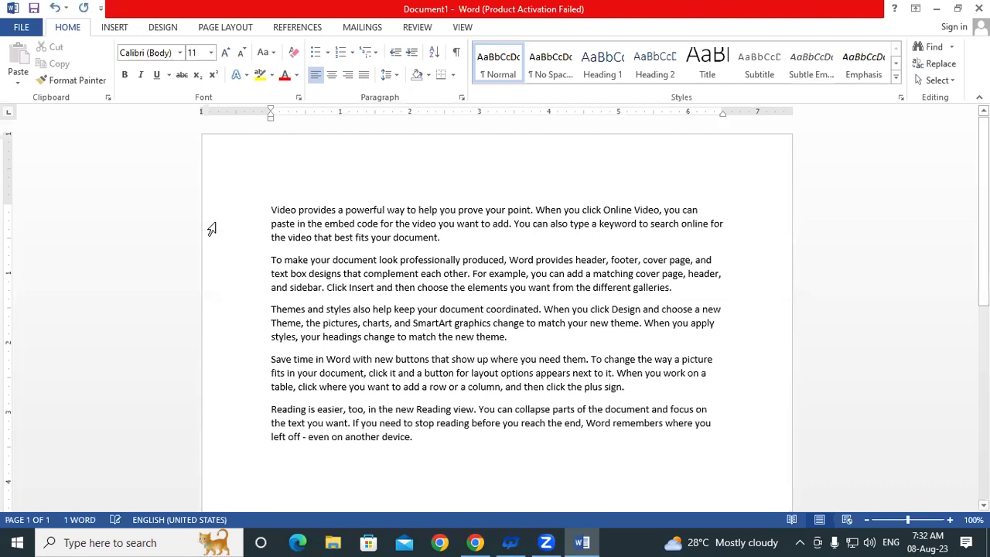
Copy the first two Word paragraphs into the Gmail message body
{"action": "left_click_drag", "start_coordinate": [272, 207], "coordinate": [686, 291]}
{"action": "key", "text": "ctrl+c"}
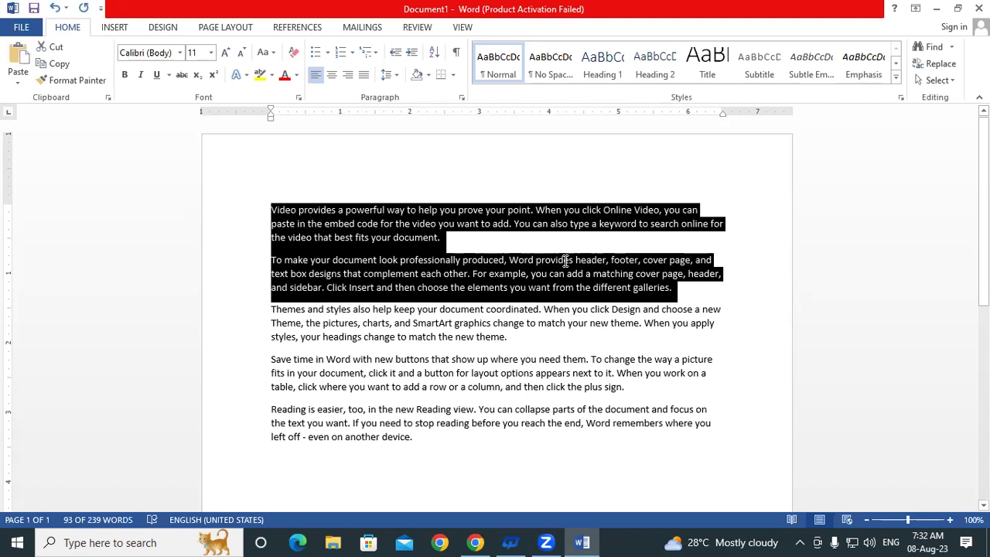
{"action": "key", "text": "alt+Tab"}
{"action": "key", "text": "ctrl+v"}
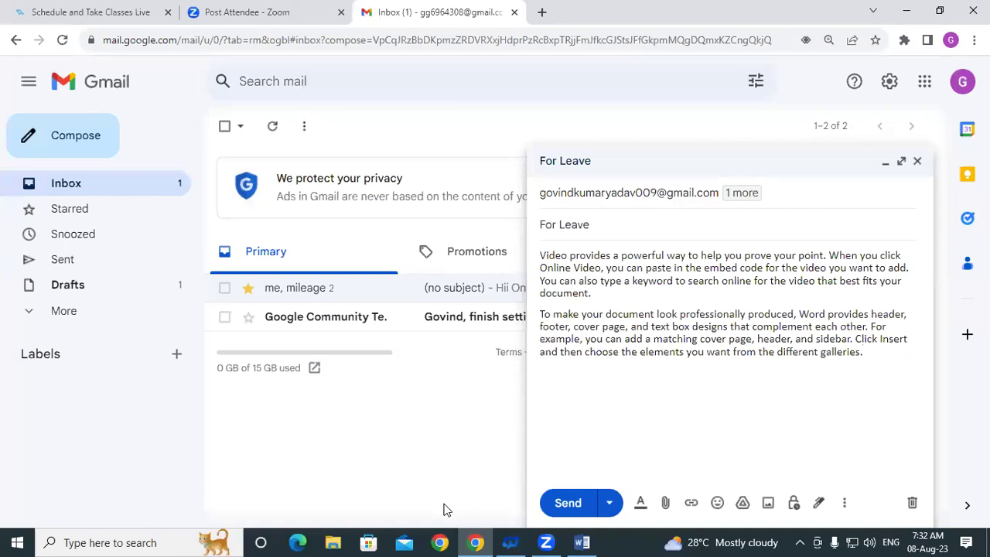
Give the second paragraph a yellow highlight and red text, then send the For Leave email
{"action": "left_click", "coordinate": [638, 505]}
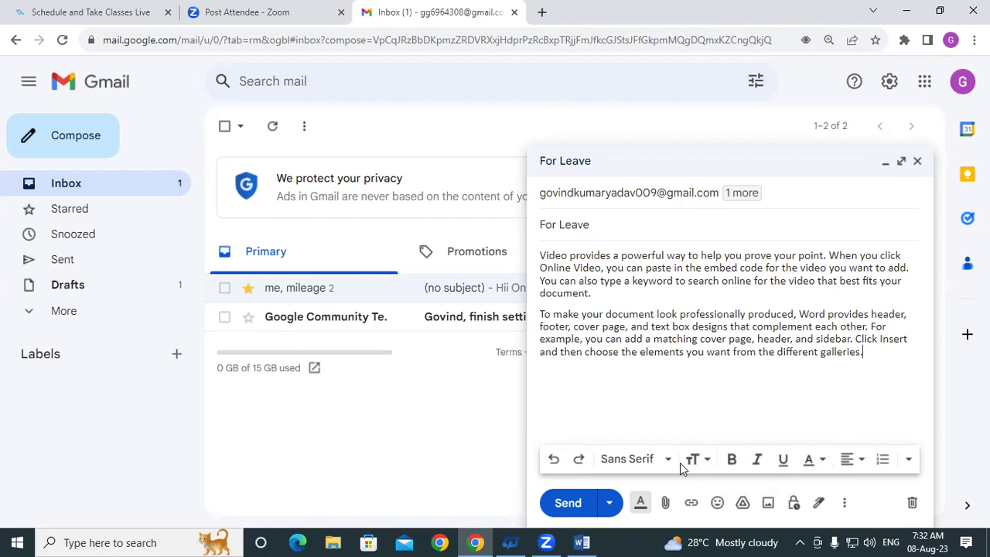
{"action": "left_click", "coordinate": [653, 352]}
{"action": "left_click_drag", "start_coordinate": [861, 359], "coordinate": [539, 315]}
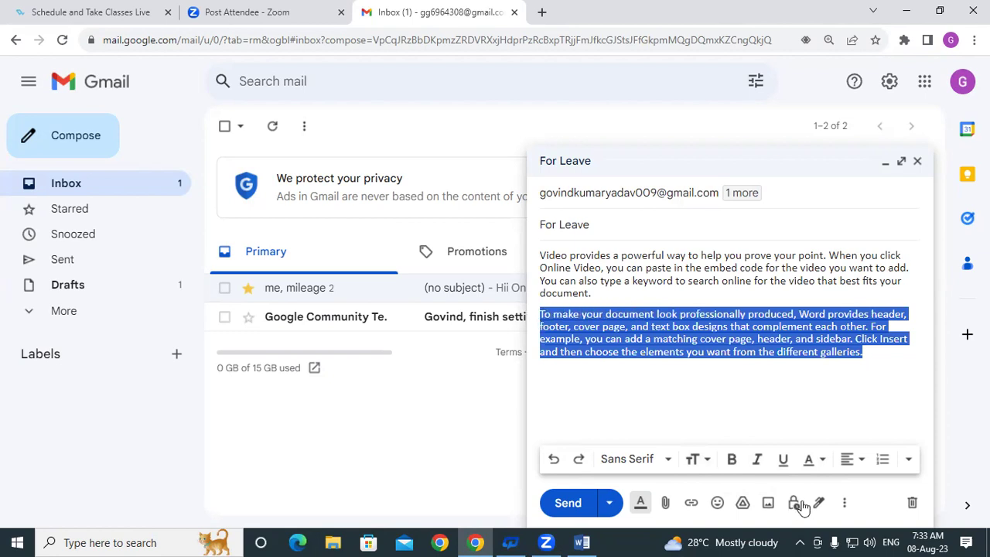
{"action": "left_click", "coordinate": [818, 459]}
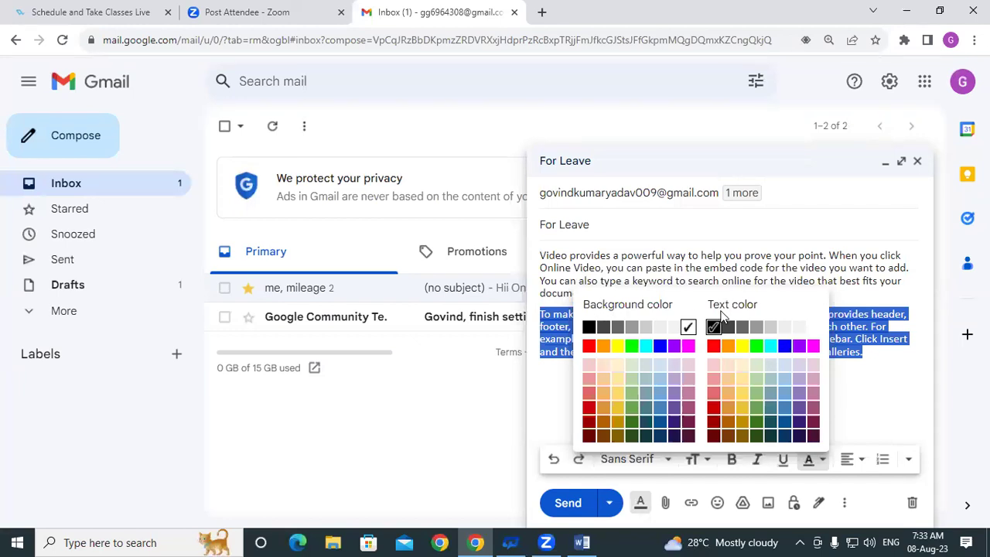
{"action": "left_click", "coordinate": [617, 345]}
{"action": "left_click", "coordinate": [812, 465]}
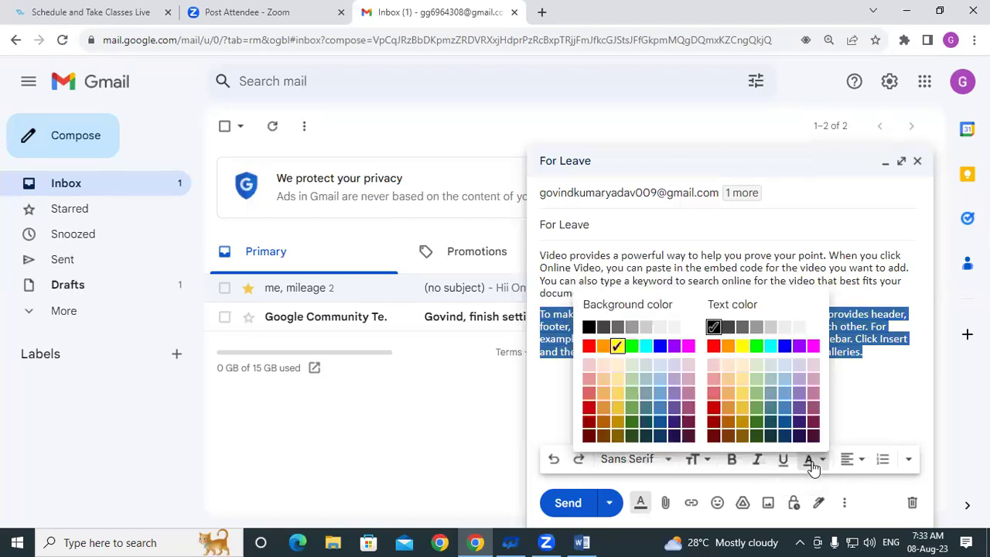
{"action": "left_click", "coordinate": [726, 346]}
{"action": "left_click", "coordinate": [722, 389]}
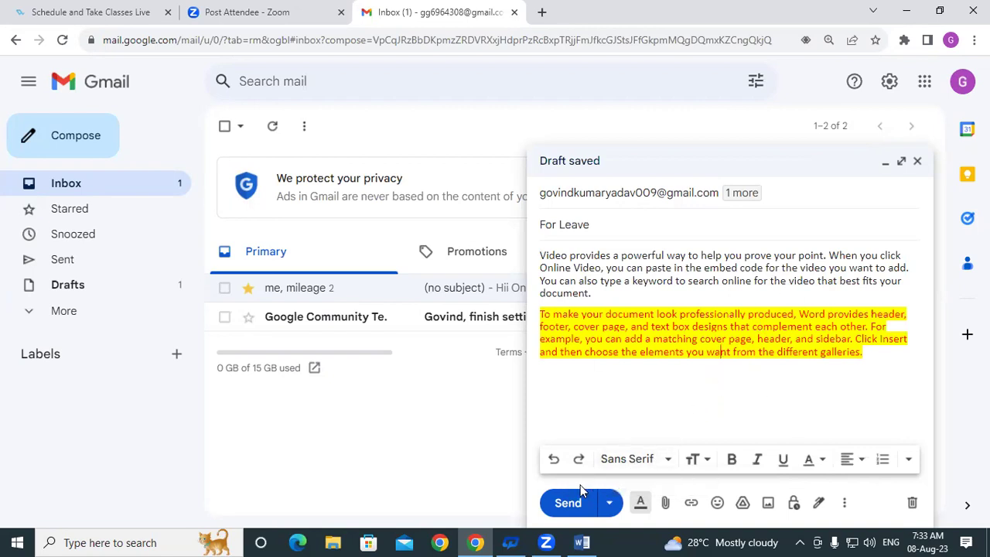
{"action": "left_click", "coordinate": [574, 511]}
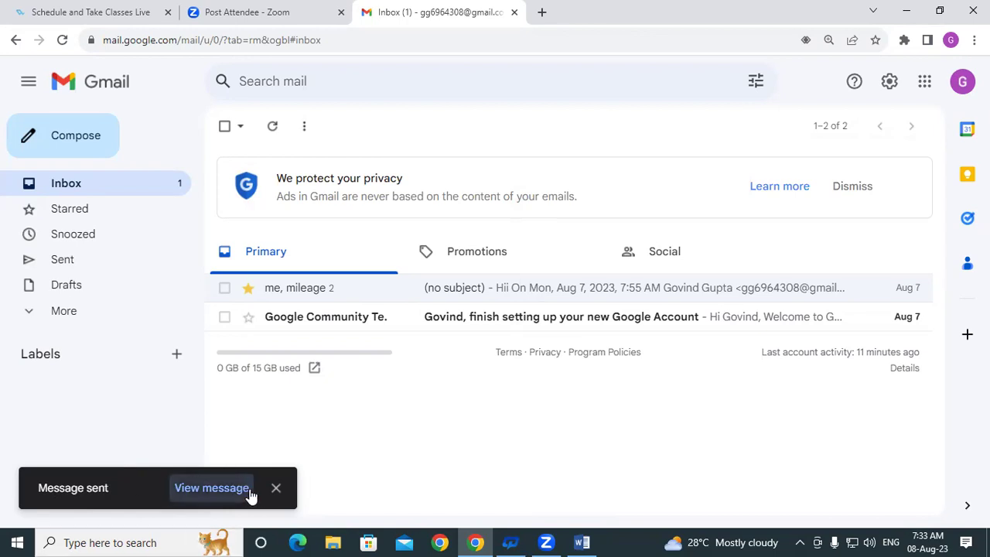
Dismiss the 'Message sent' notice and show the Sent mail list
{"action": "left_click", "coordinate": [276, 487]}
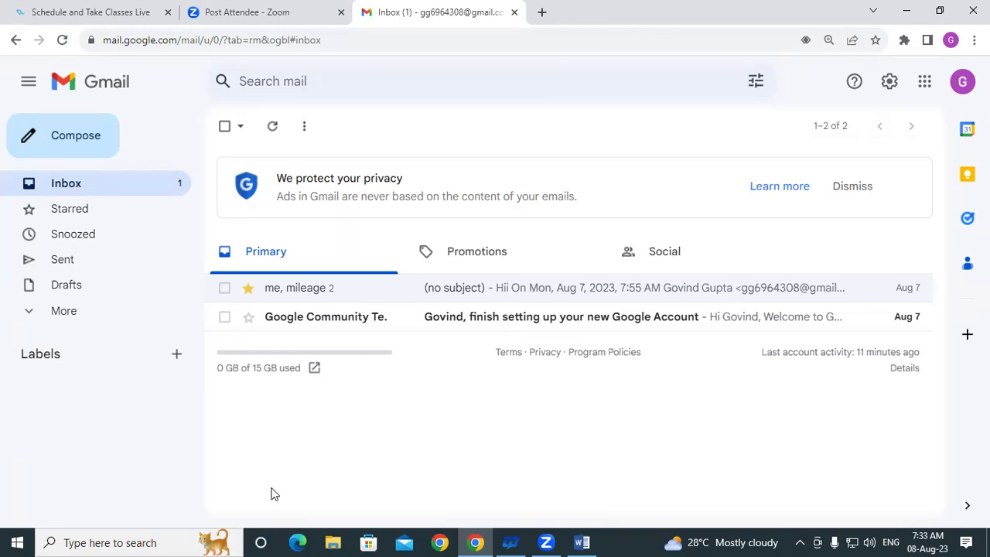
{"action": "left_click", "coordinate": [109, 271]}
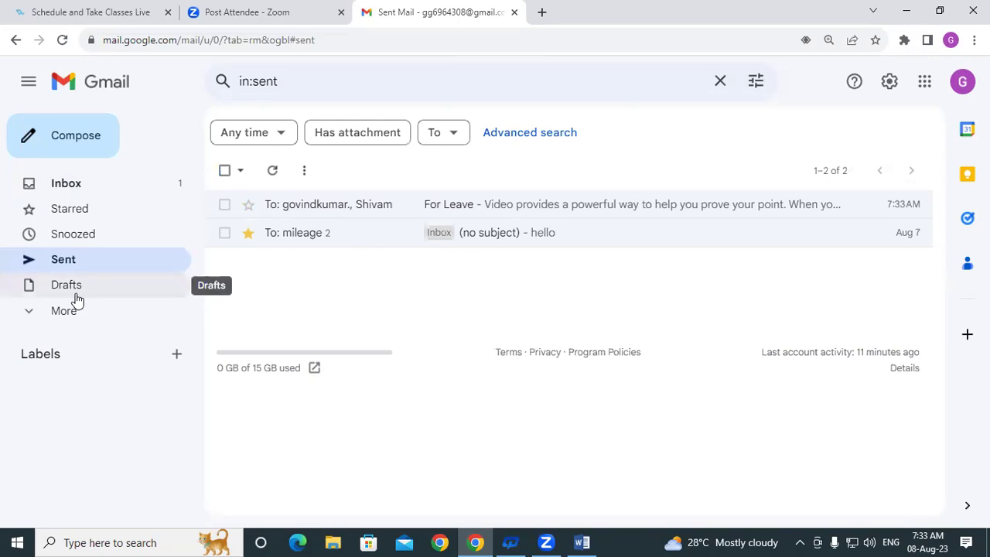
Open the sent For Leave email, select its two body paragraphs, and start a blank new message
{"action": "left_click", "coordinate": [85, 285]}
{"action": "left_click", "coordinate": [84, 266]}
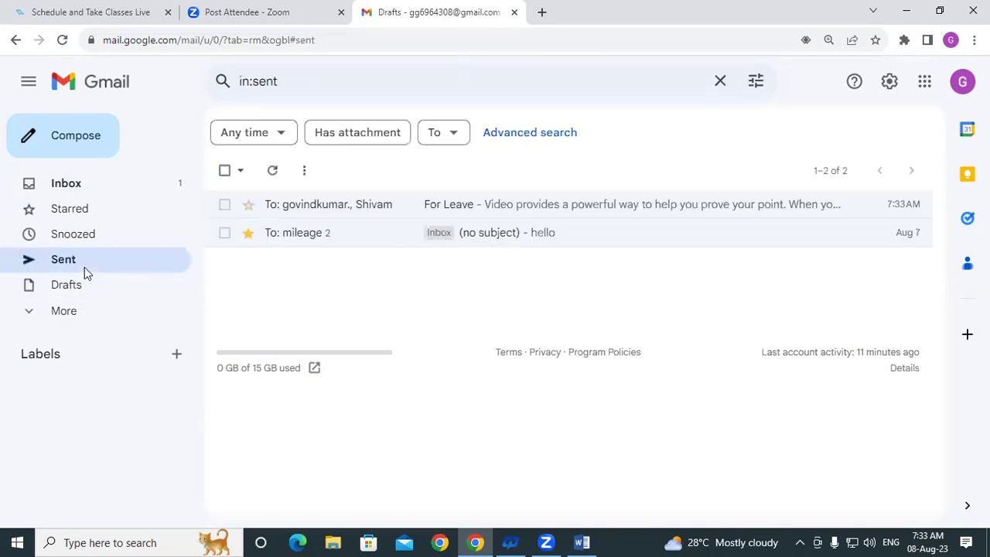
{"action": "left_click", "coordinate": [420, 215]}
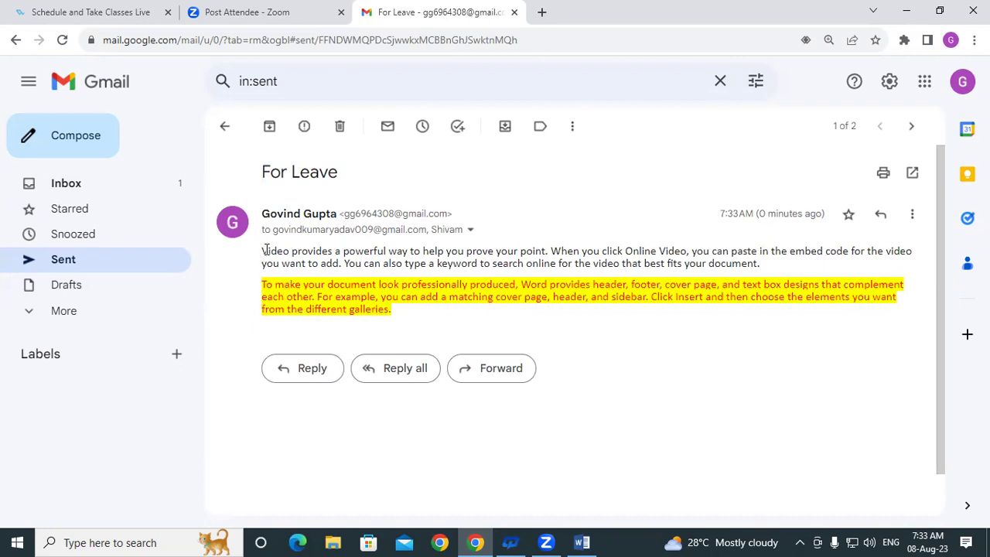
{"action": "left_click_drag", "start_coordinate": [263, 251], "coordinate": [392, 307]}
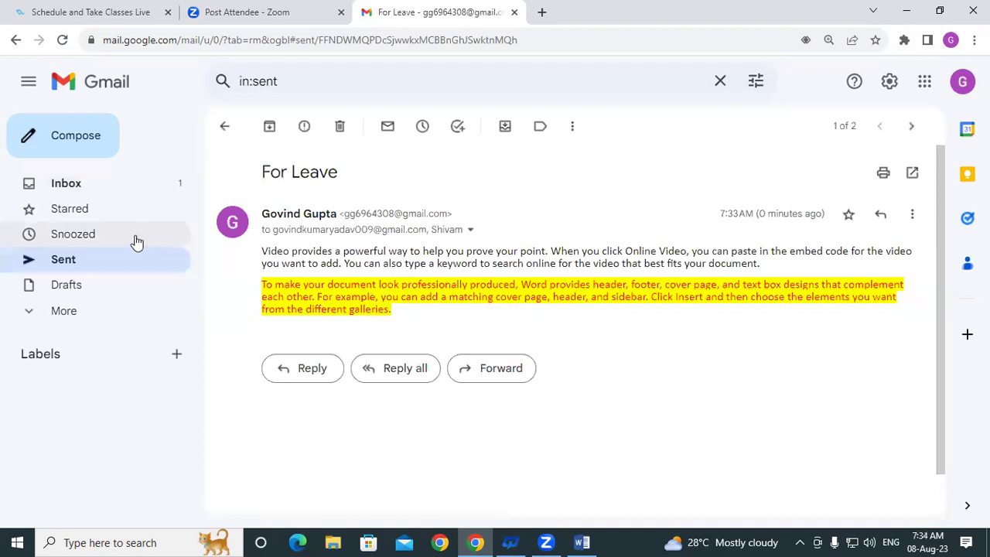
{"action": "left_click", "coordinate": [67, 154]}
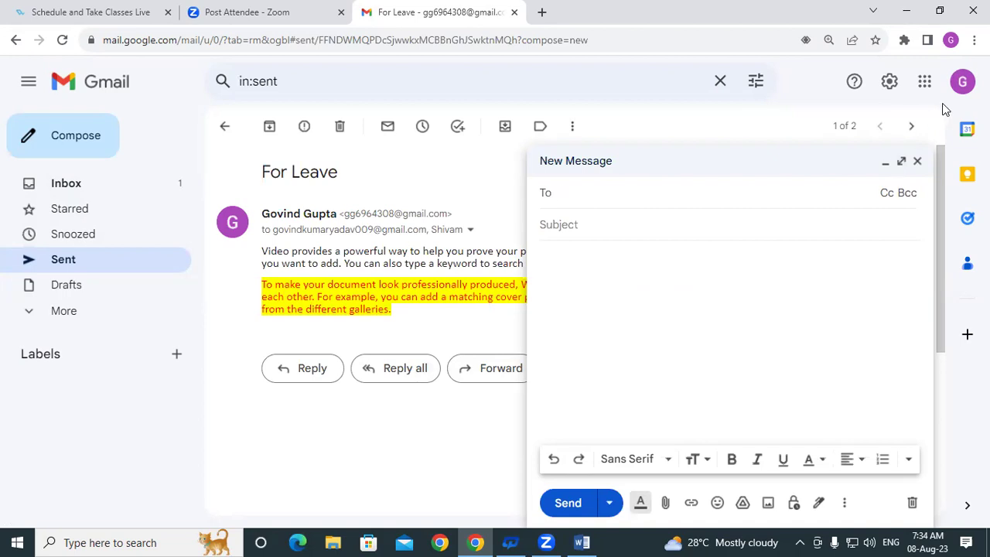
Start a fresh message addressed to two recipients picked from autocomplete suggestions
{"action": "left_click", "coordinate": [917, 160]}
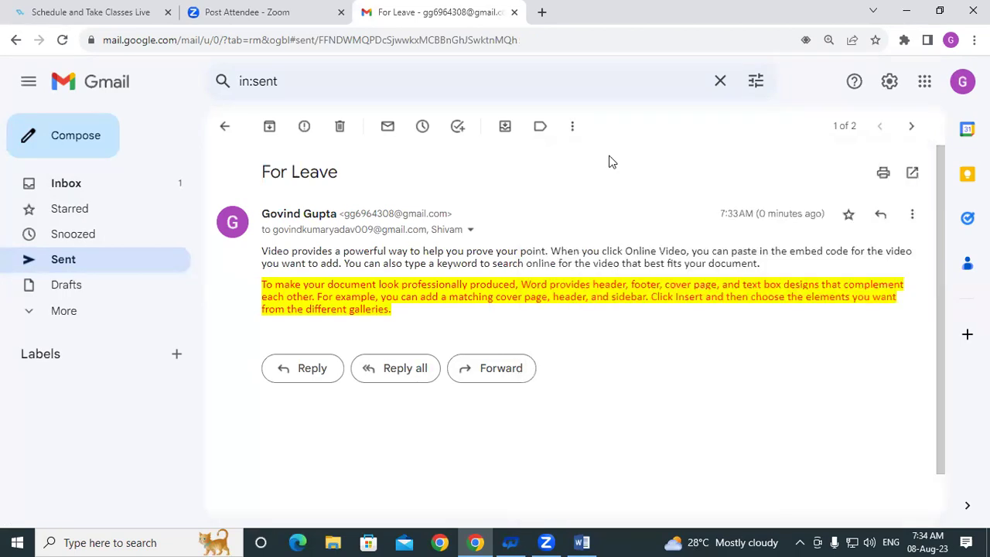
{"action": "left_click", "coordinate": [80, 146]}
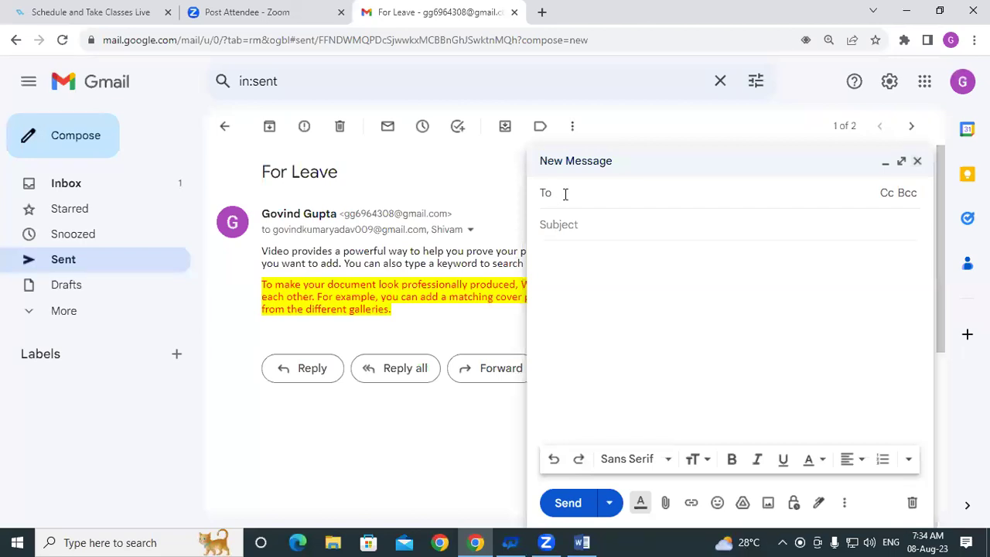
{"action": "type", "text": "go"}
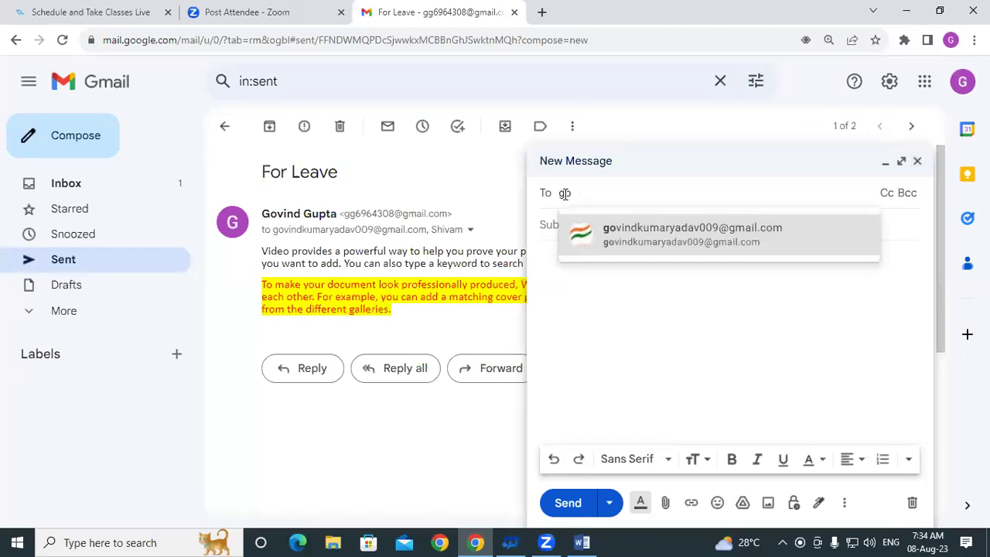
{"action": "left_click", "coordinate": [648, 250]}
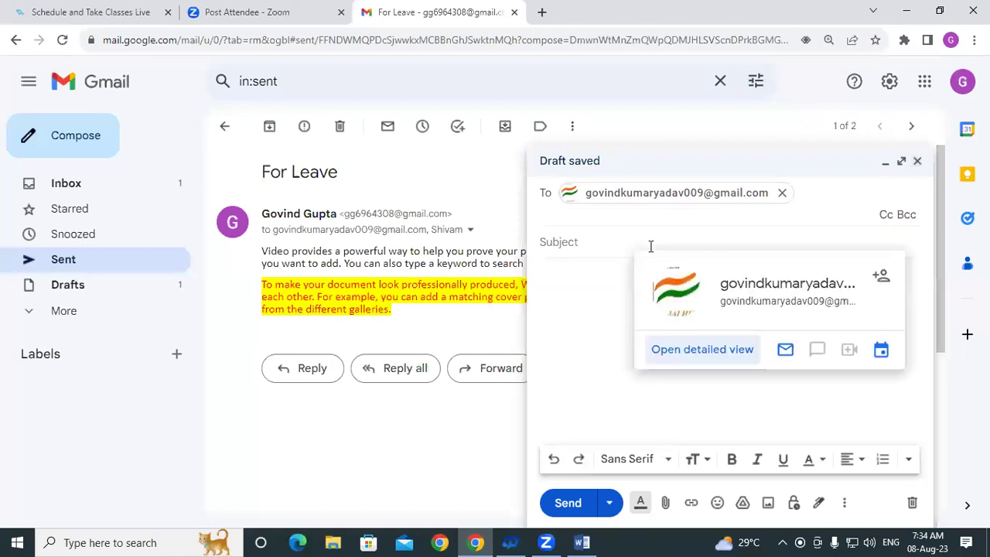
{"action": "type", "text": "shi"}
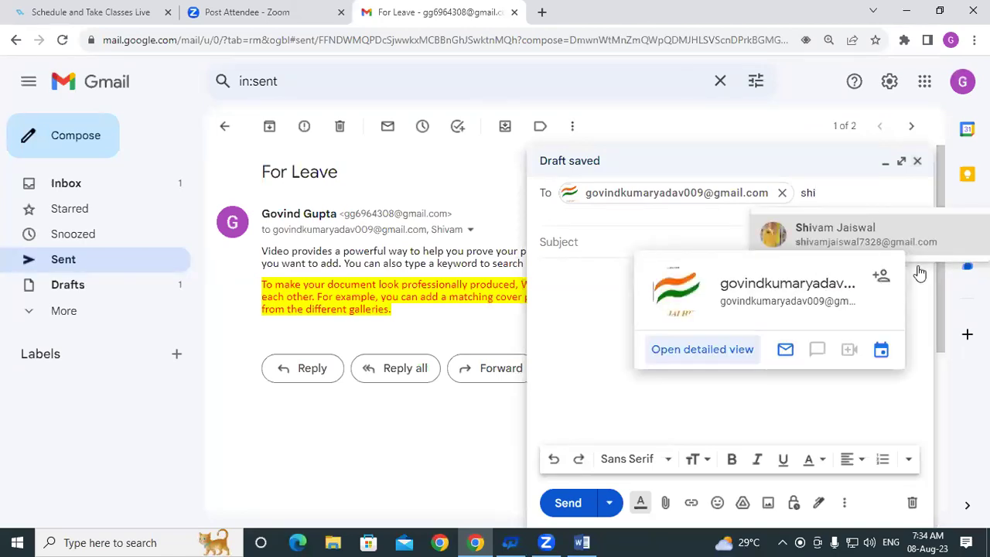
{"action": "left_click", "coordinate": [900, 234]}
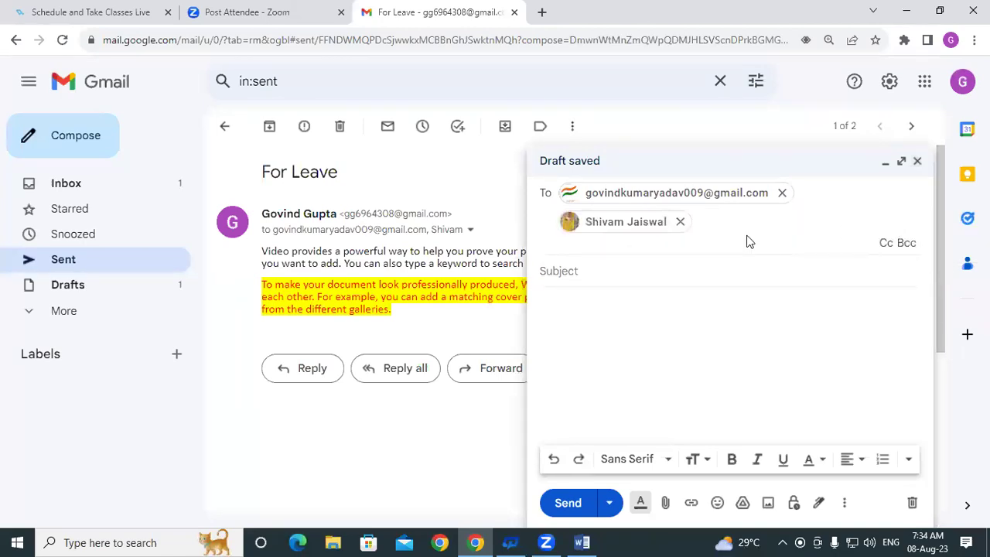
Give the draft the subject 'hello' and hide the formatting options
{"action": "left_click", "coordinate": [559, 271]}
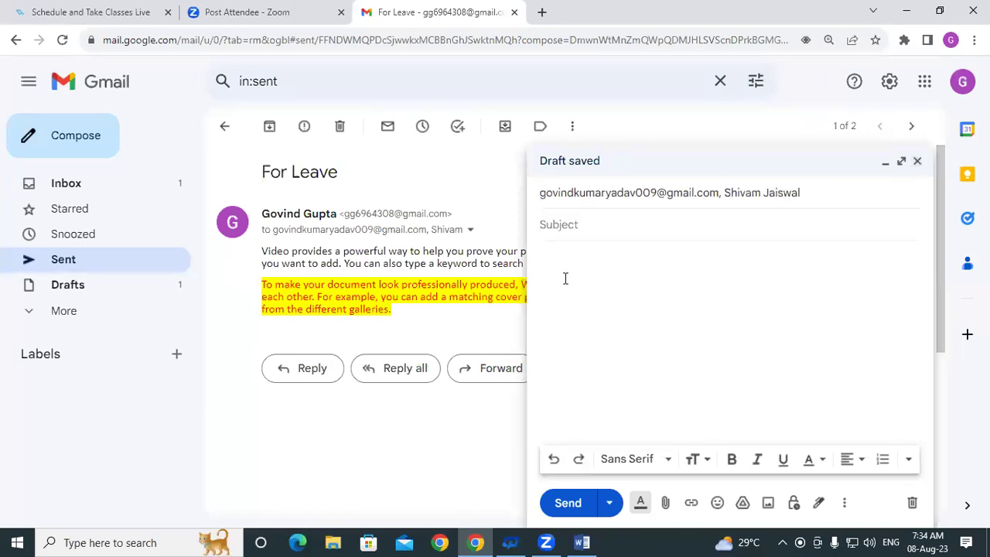
{"action": "type", "text": "he"}
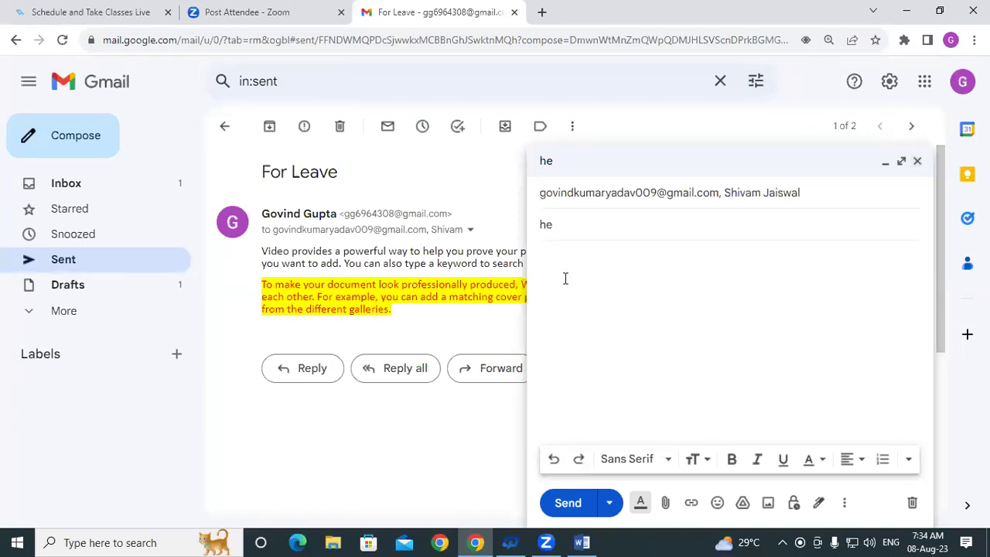
{"action": "type", "text": "llo"}
{"action": "left_click", "coordinate": [571, 289]}
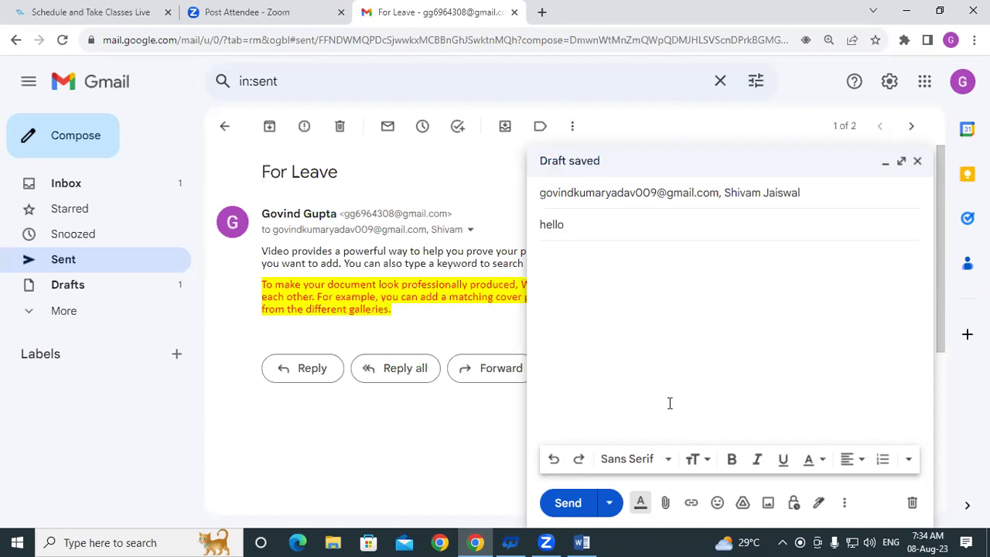
{"action": "left_click", "coordinate": [641, 504]}
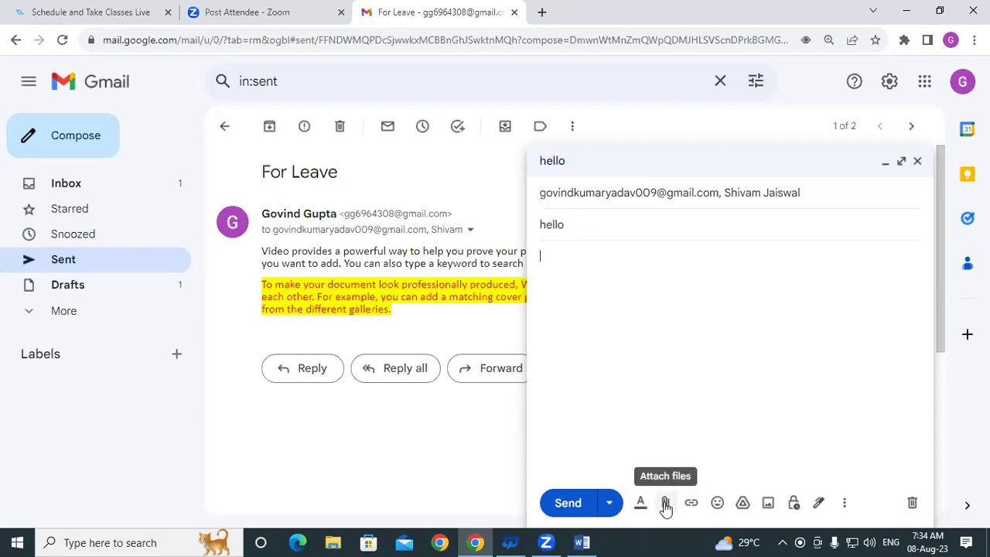
Attach the forest stream image from the Desktop and send the hello message
{"action": "left_click", "coordinate": [665, 504]}
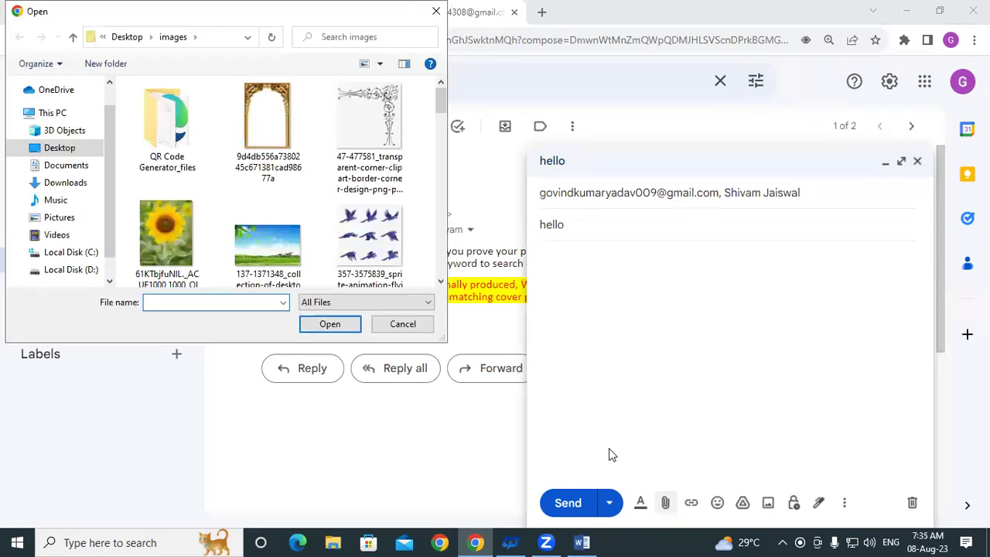
{"action": "left_click", "coordinate": [174, 236]}
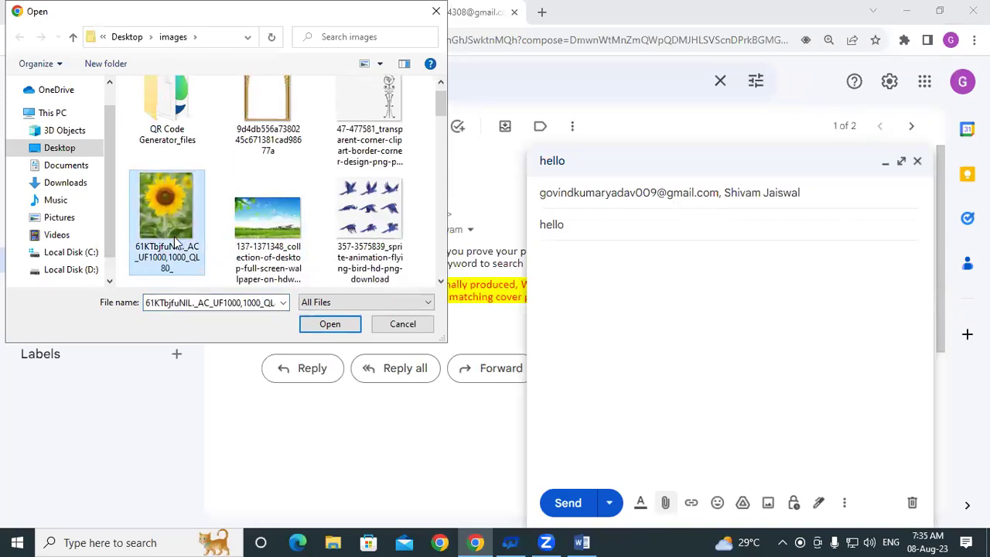
{"action": "left_click", "coordinate": [55, 168]}
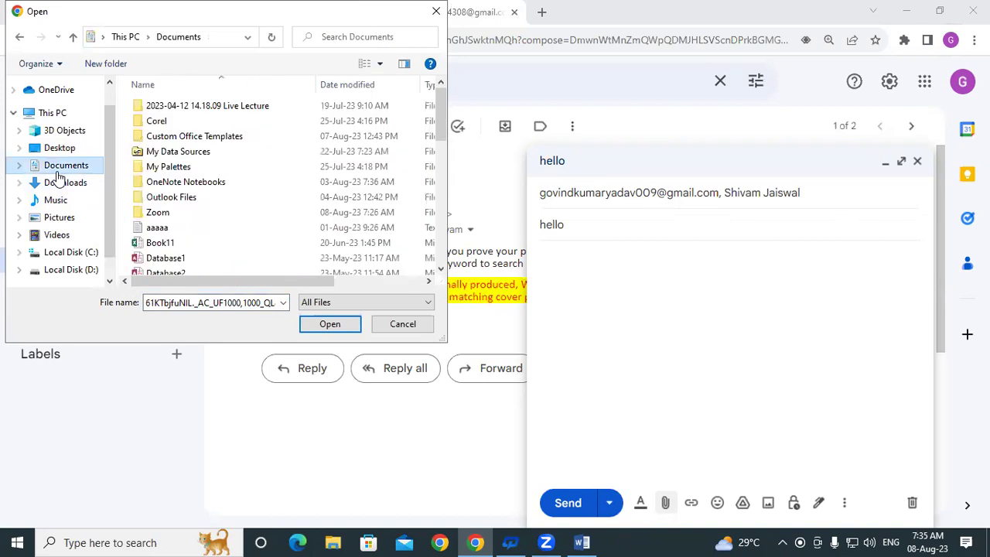
{"action": "scroll", "coordinate": [158, 214], "scroll_direction": "down", "scroll_amount": 9}
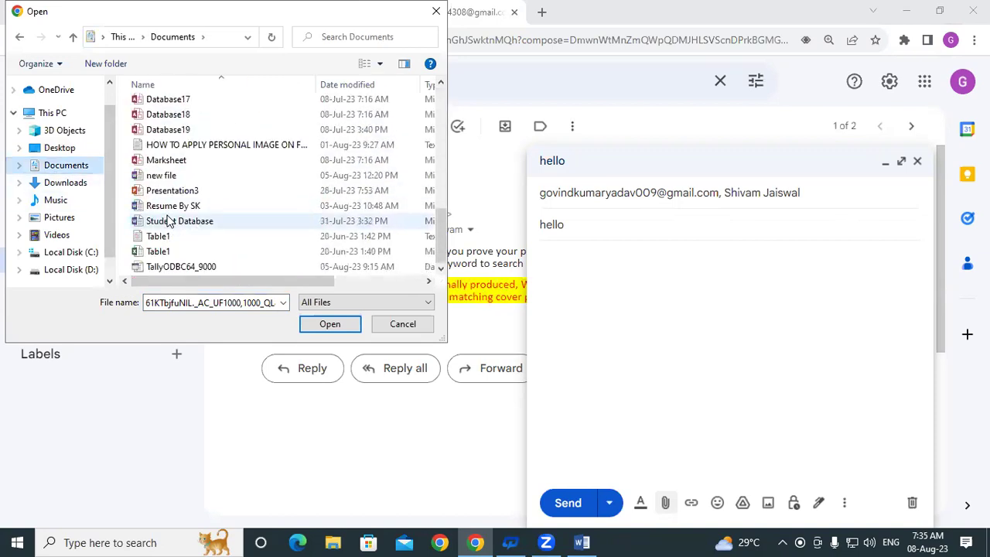
{"action": "left_click", "coordinate": [158, 251]}
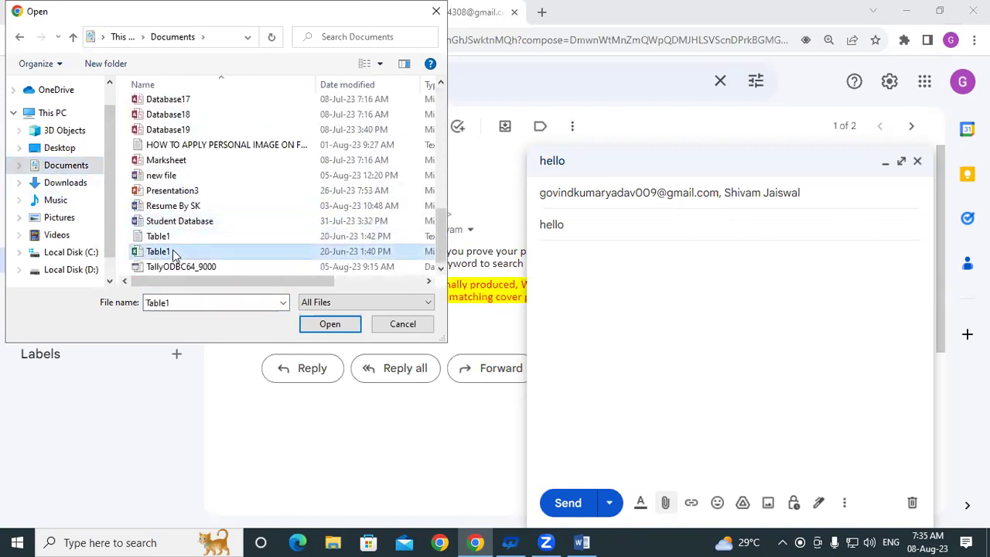
{"action": "scroll", "coordinate": [174, 255], "scroll_direction": "up", "scroll_amount": 4}
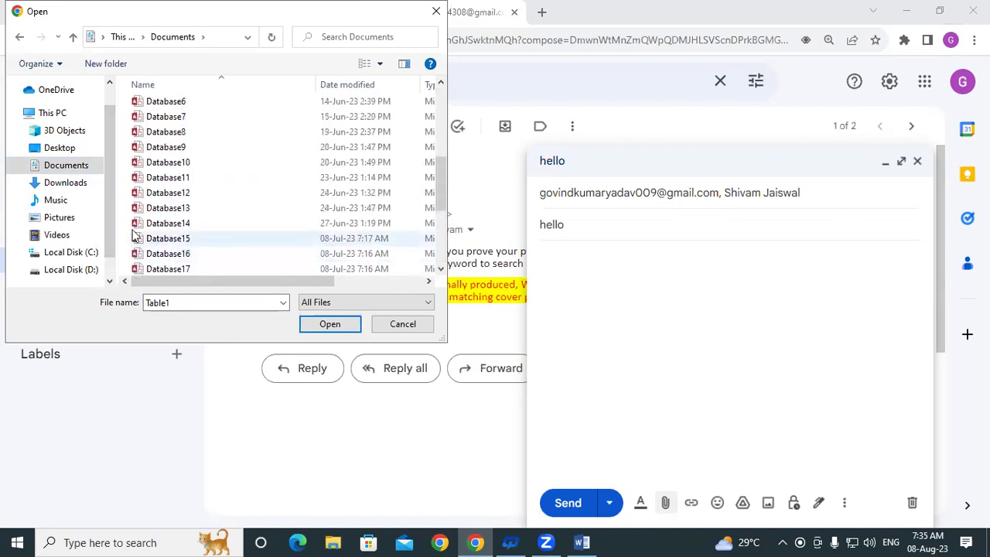
{"action": "left_click", "coordinate": [59, 148]}
{"action": "scroll", "coordinate": [243, 214], "scroll_direction": "down", "scroll_amount": 3}
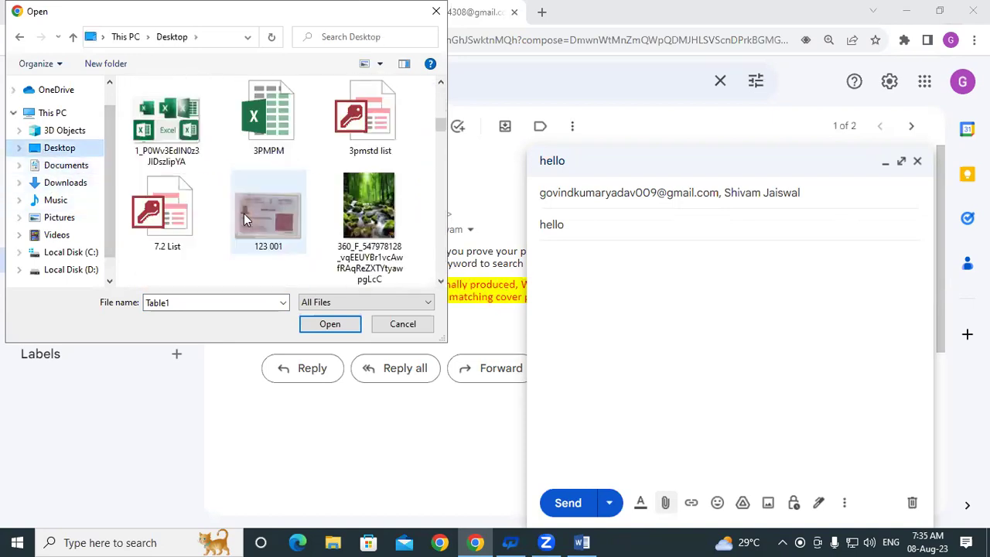
{"action": "left_click", "coordinate": [369, 224]}
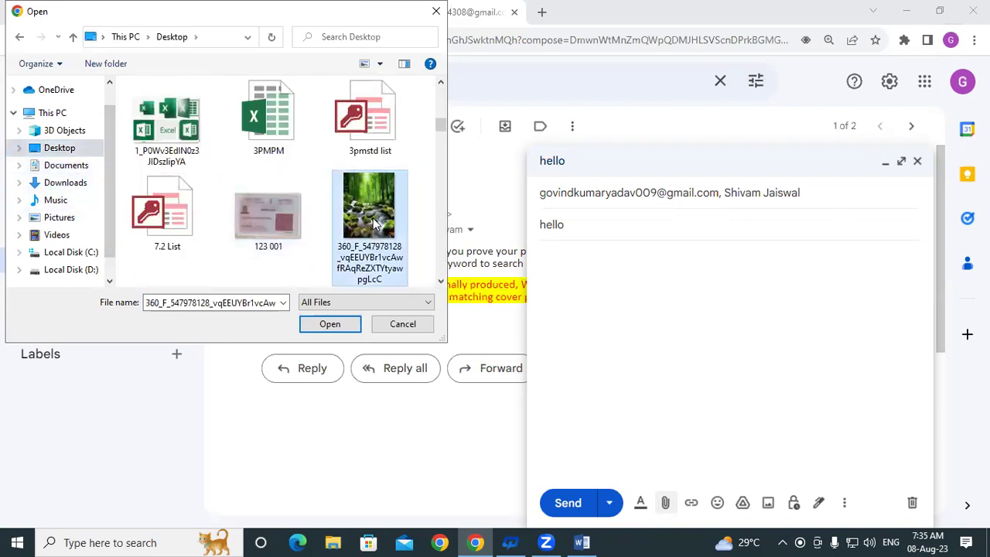
{"action": "left_click", "coordinate": [336, 328]}
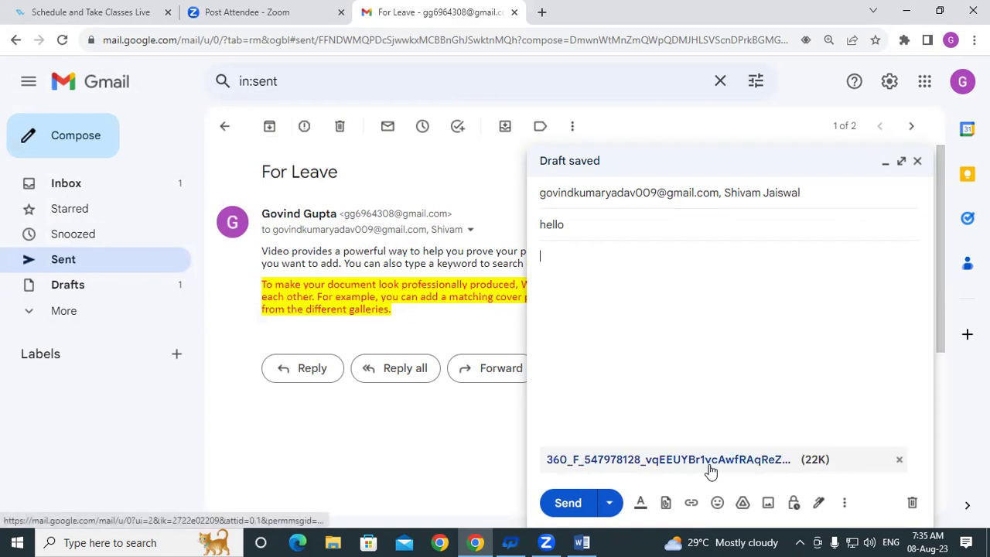
{"action": "left_click", "coordinate": [570, 504]}
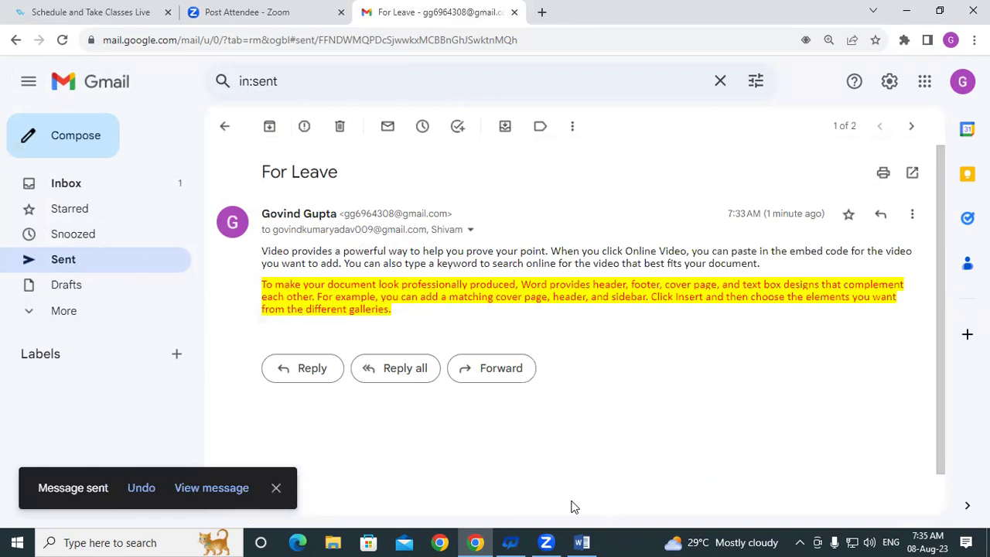
Open the sent hello message from the Sent mail list
{"action": "left_click", "coordinate": [89, 267]}
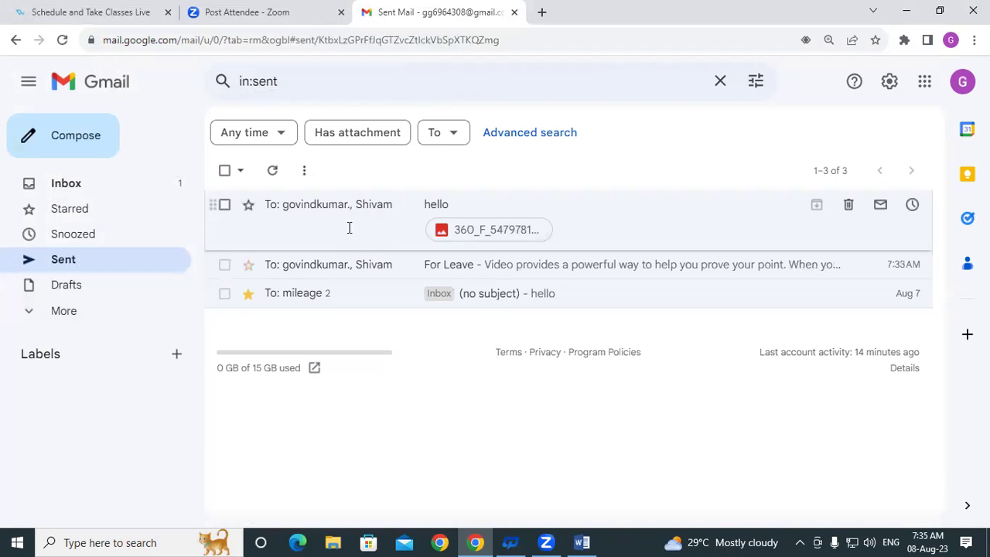
{"action": "left_click", "coordinate": [348, 227]}
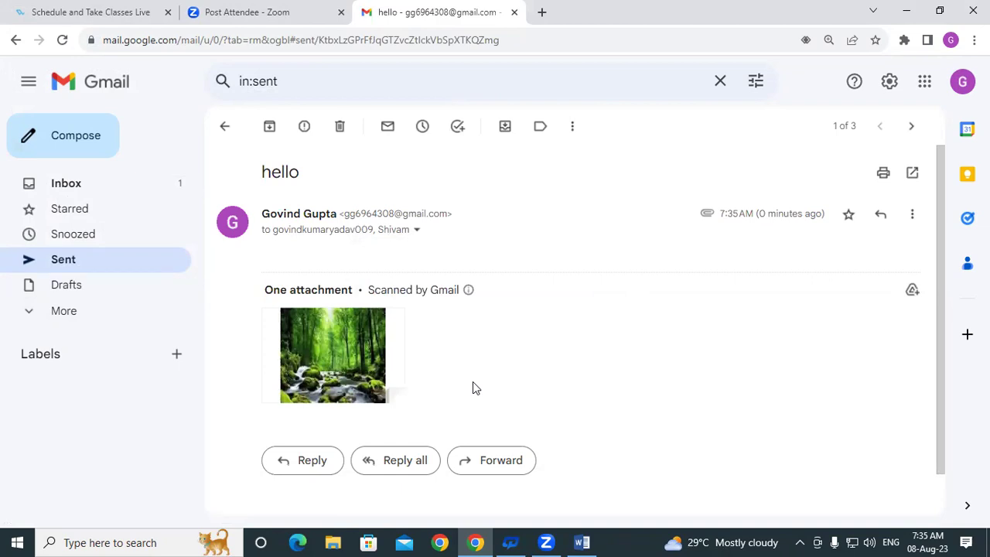
Start a new message addressed to one suggested recipient, leaving subject and body empty
{"action": "left_click", "coordinate": [49, 137]}
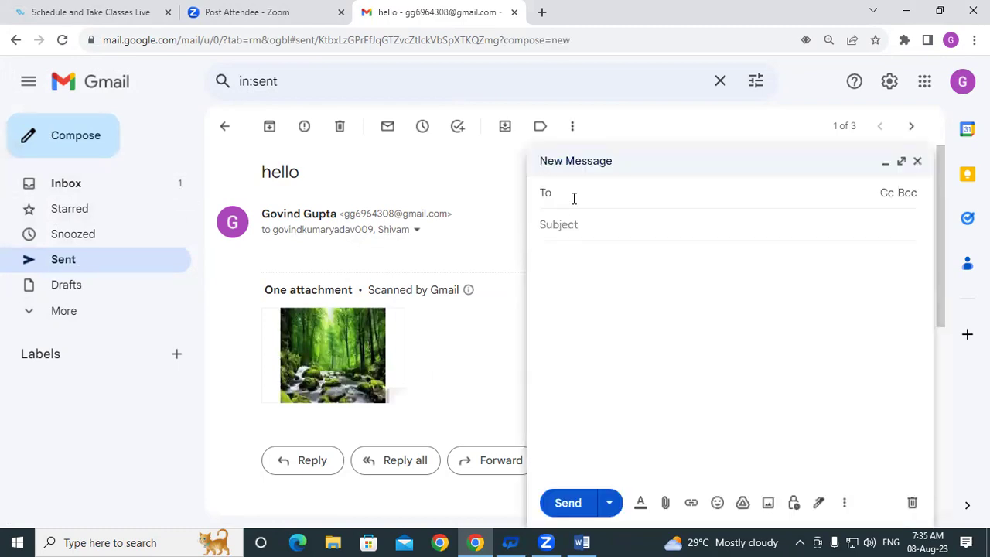
{"action": "type", "text": "go"}
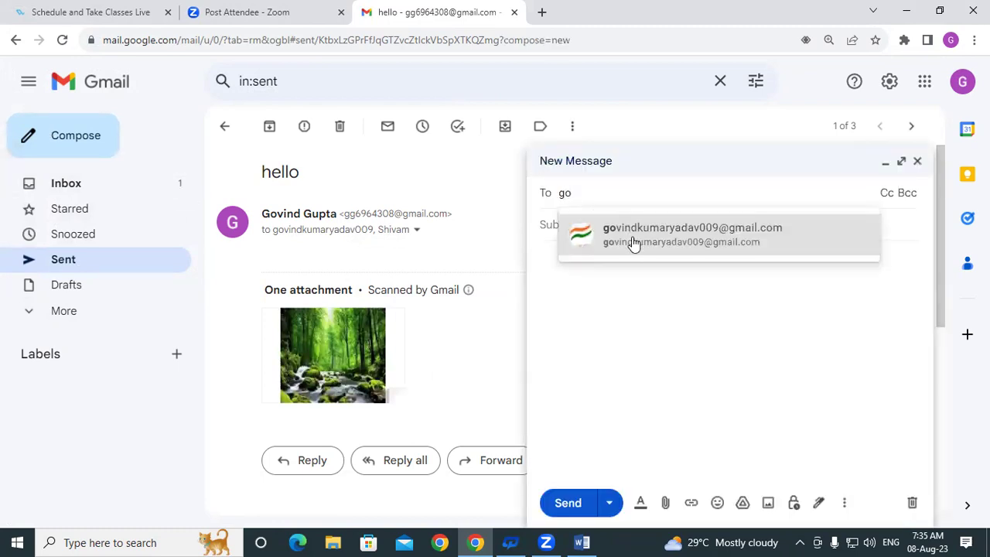
{"action": "left_click", "coordinate": [638, 243]}
{"action": "left_click", "coordinate": [573, 243]}
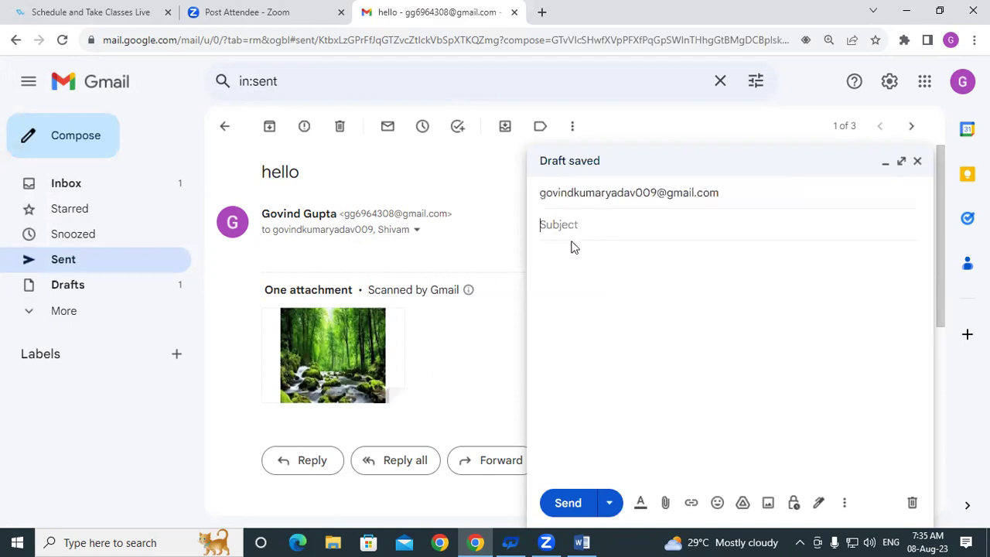
{"action": "left_click", "coordinate": [593, 285]}
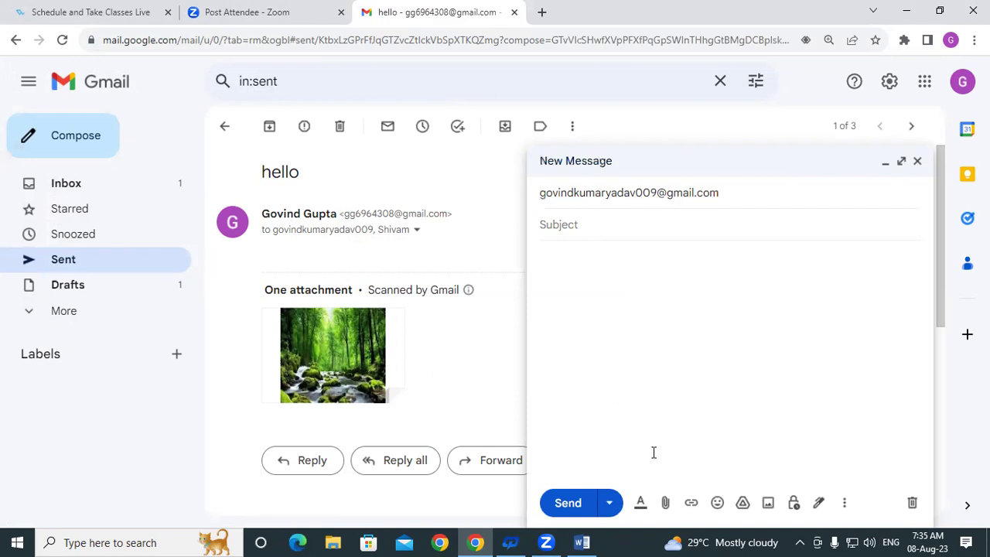
Attach the Desktop PDF a.pdf to the draft
{"action": "left_click", "coordinate": [663, 504]}
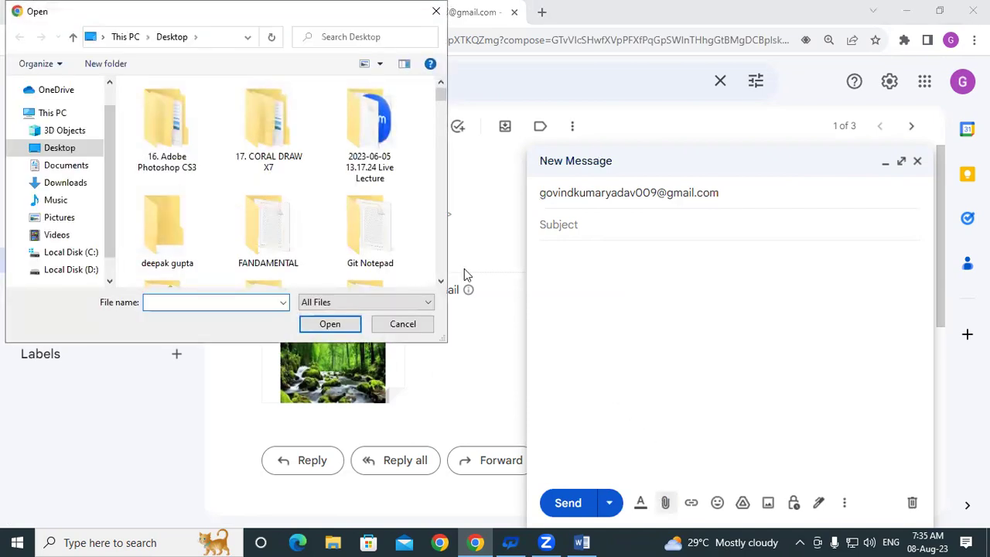
{"action": "left_click", "coordinate": [66, 169]}
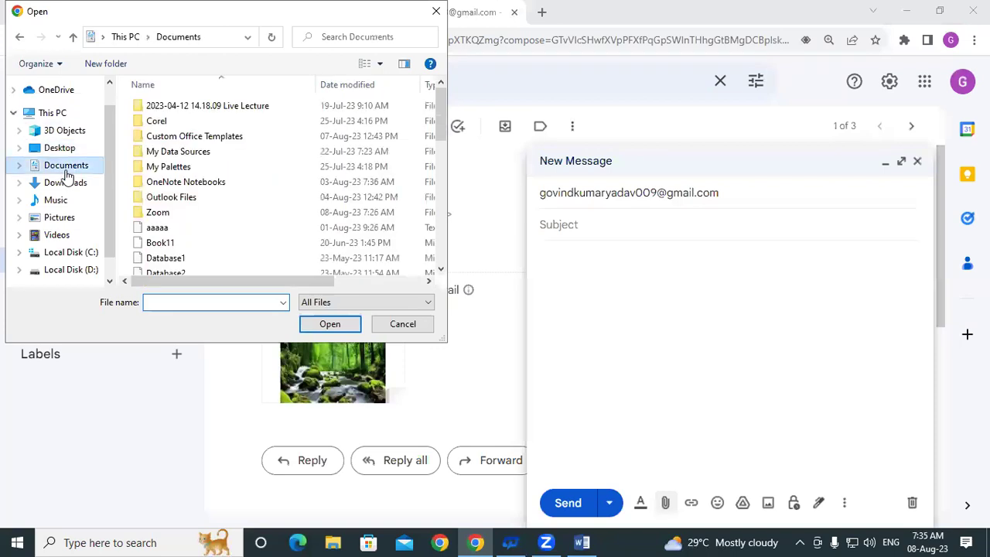
{"action": "left_click", "coordinate": [67, 183]}
{"action": "left_click", "coordinate": [52, 154]}
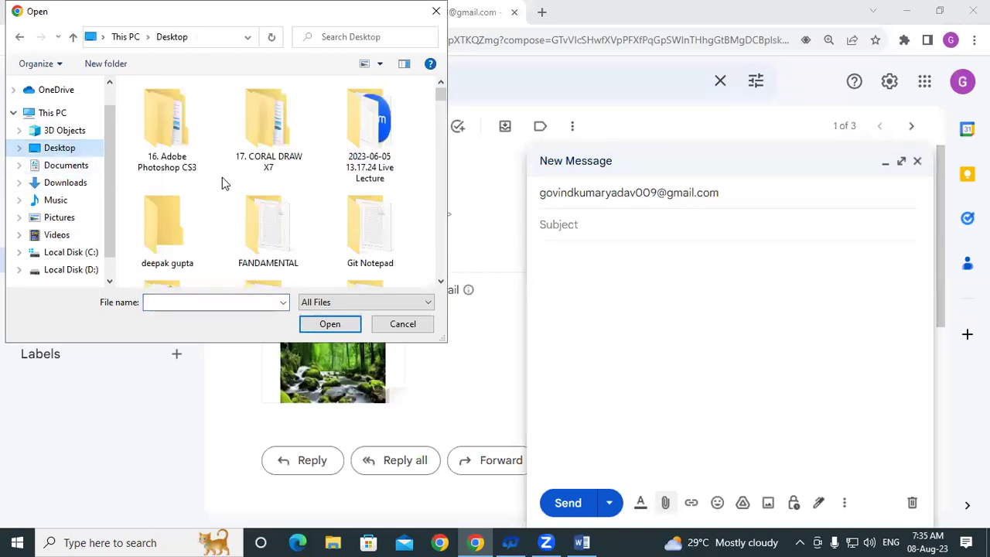
{"action": "scroll", "coordinate": [232, 179], "scroll_direction": "down", "scroll_amount": 10}
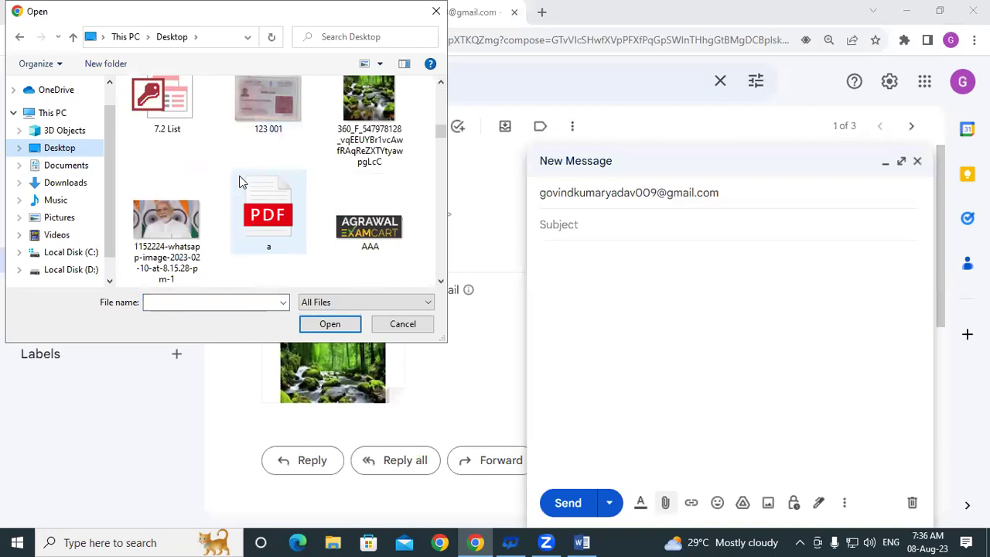
{"action": "left_click", "coordinate": [262, 201]}
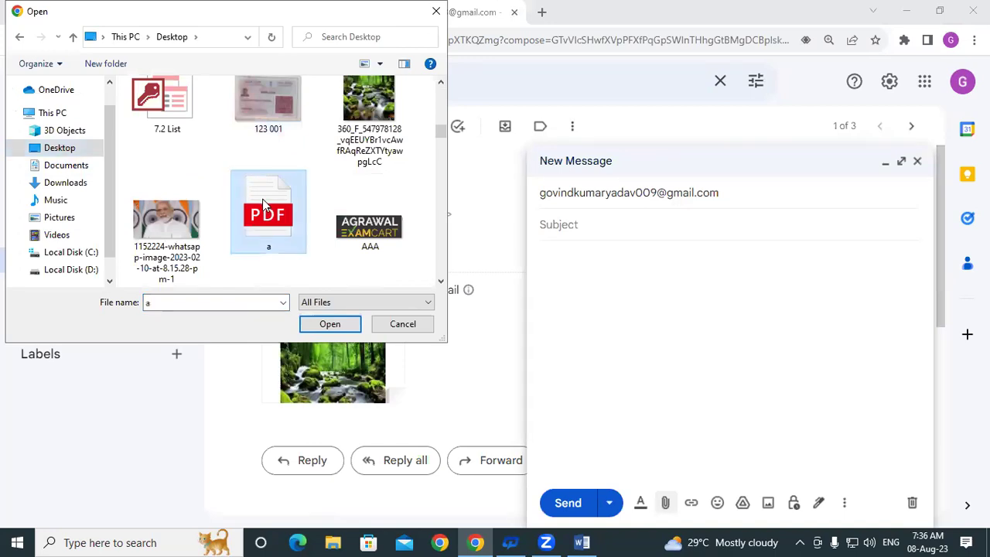
{"action": "left_click", "coordinate": [330, 325]}
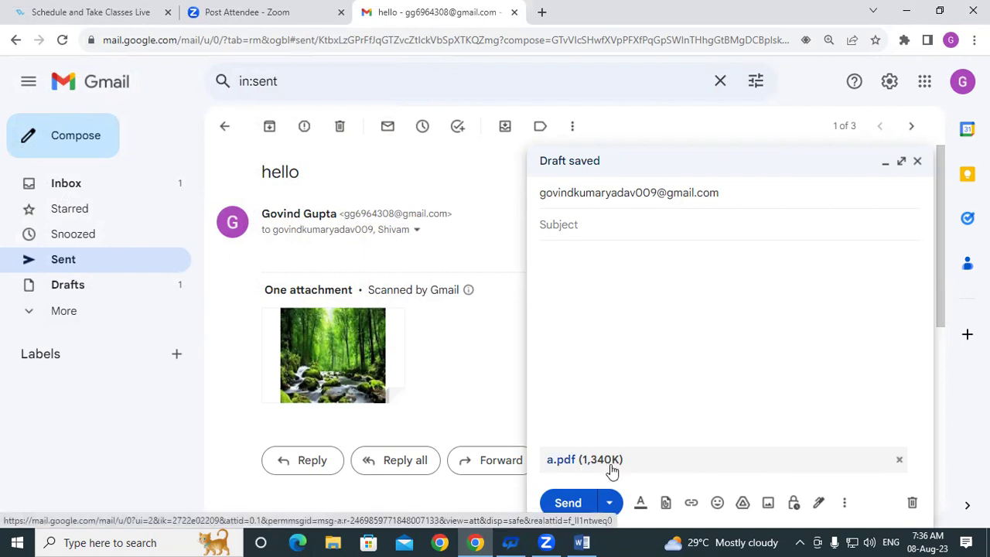
Send the a.pdf message without a subject, then view the Sent list
{"action": "left_click", "coordinate": [567, 503]}
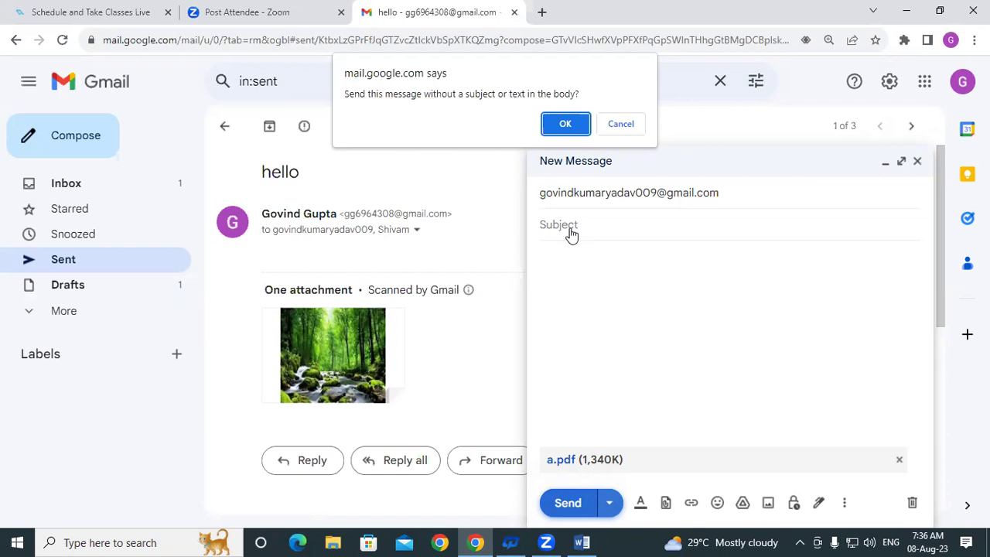
{"action": "left_click", "coordinate": [570, 127]}
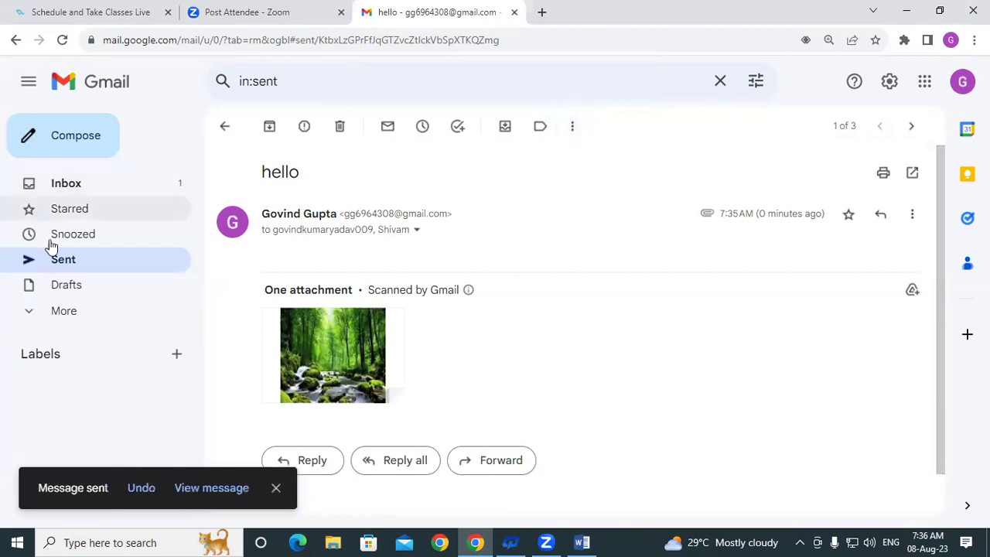
{"action": "left_click", "coordinate": [75, 267]}
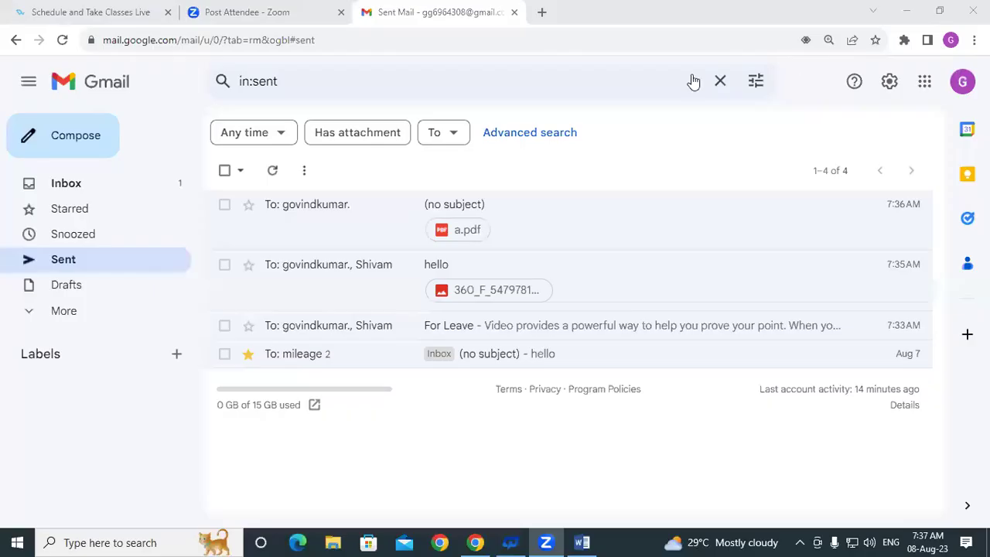
Switch to the Inbox to see the new For Leave reply
{"action": "left_click", "coordinate": [80, 191]}
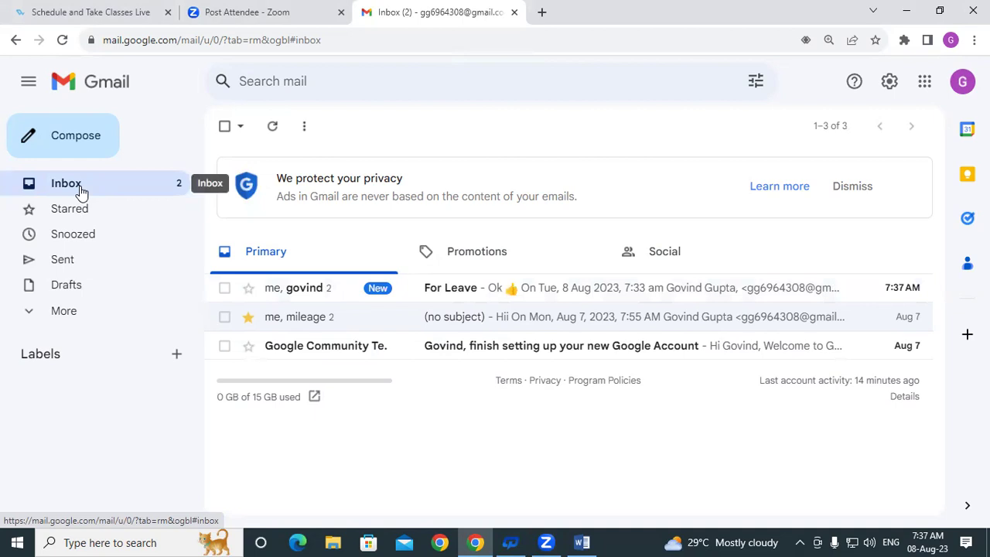
Read the 'Ok' reply in the For Leave conversation
{"action": "left_click", "coordinate": [480, 294]}
{"action": "triple_click", "coordinate": [270, 316]}
{"action": "left_click", "coordinate": [329, 308]}
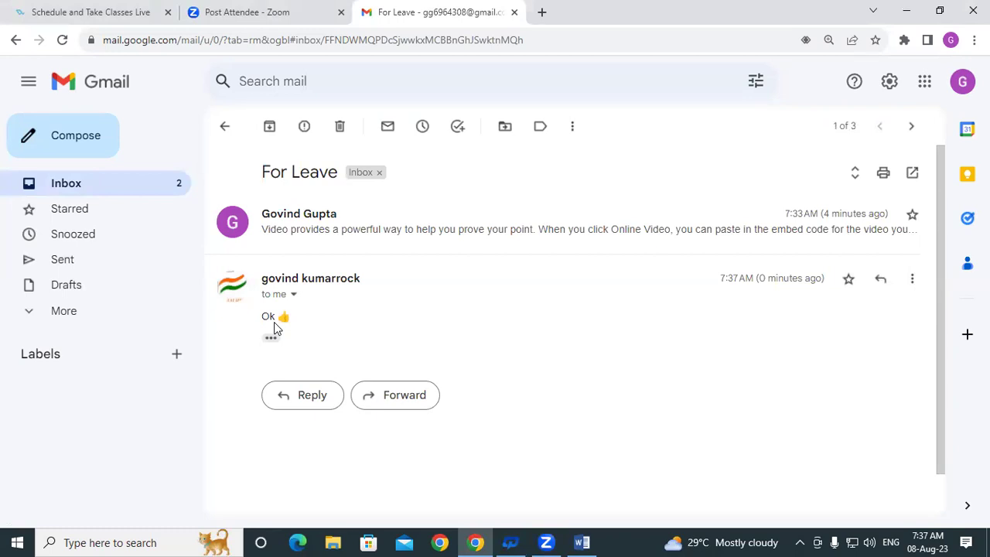
Read the 'Hello sir' reply to the hello message, then return to the Inbox
{"action": "left_click", "coordinate": [67, 184]}
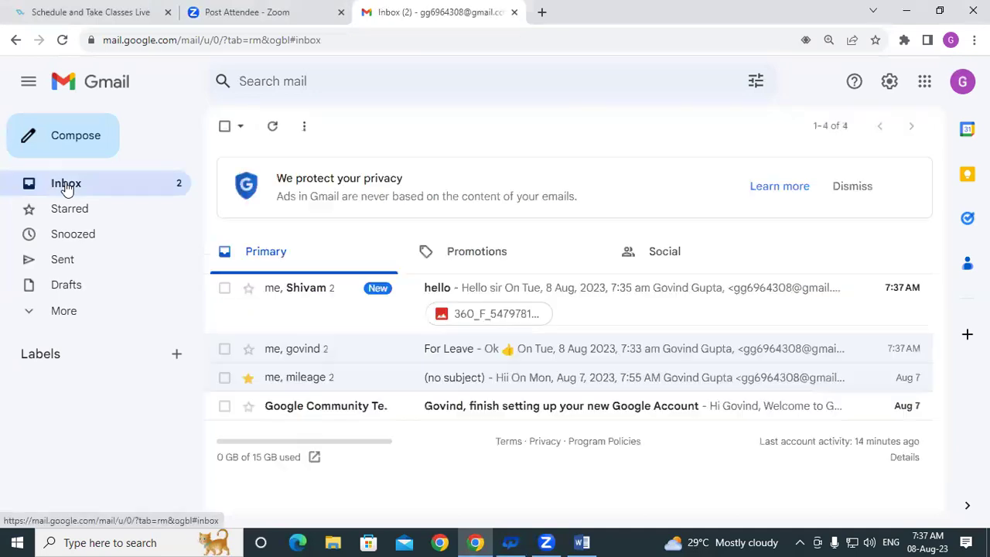
{"action": "left_click", "coordinate": [320, 304]}
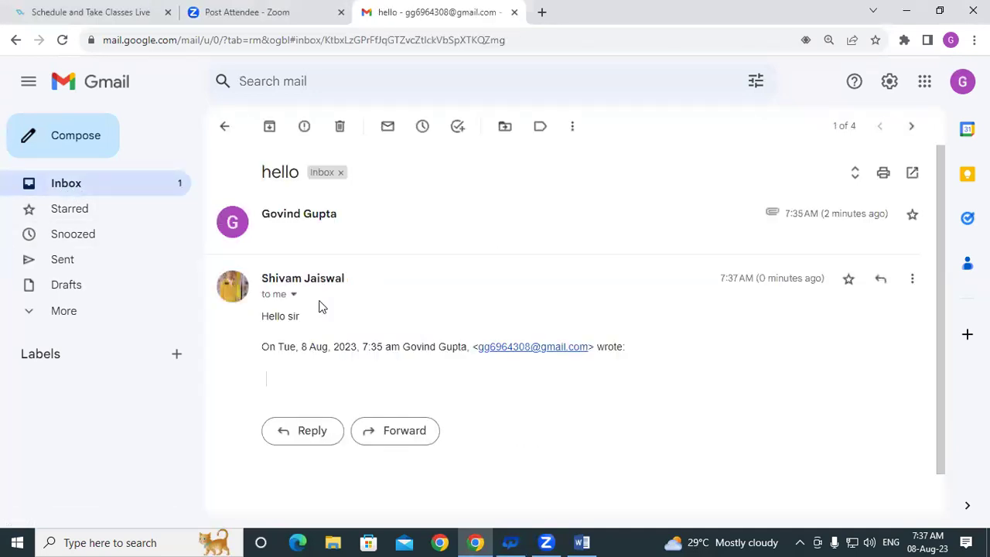
{"action": "mouse_move", "coordinate": [294, 315]}
{"action": "left_mouse_down"}
{"action": "mouse_move", "coordinate": [249, 323]}
{"action": "mouse_move", "coordinate": [290, 318]}
{"action": "left_mouse_up"}
{"action": "left_click", "coordinate": [283, 319]}
{"action": "left_click", "coordinate": [323, 323]}
{"action": "left_click", "coordinate": [143, 178]}
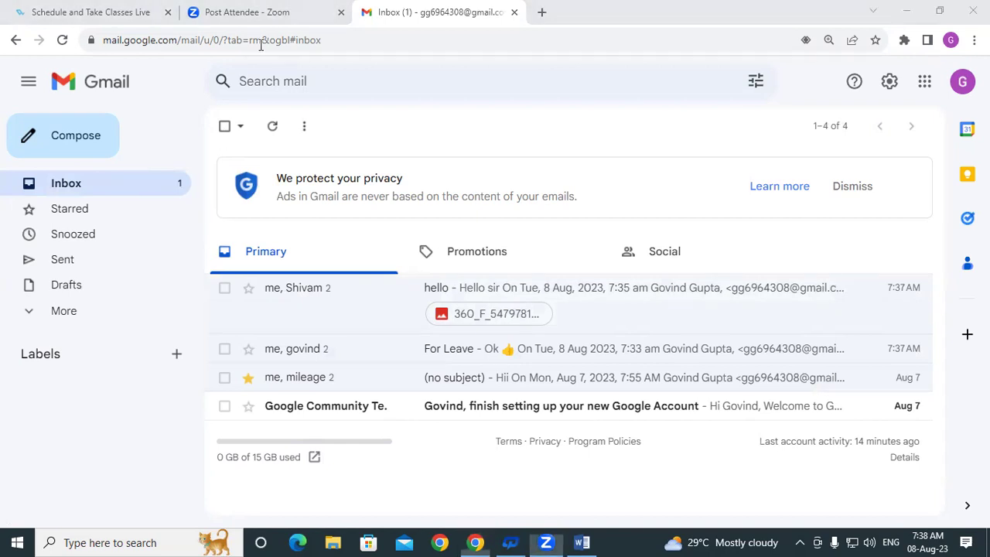
{"action": "left_click_drag", "start_coordinate": [206, 191], "coordinate": [264, 200]}
{"action": "left_click_drag", "start_coordinate": [311, 164], "coordinate": [344, 176]}
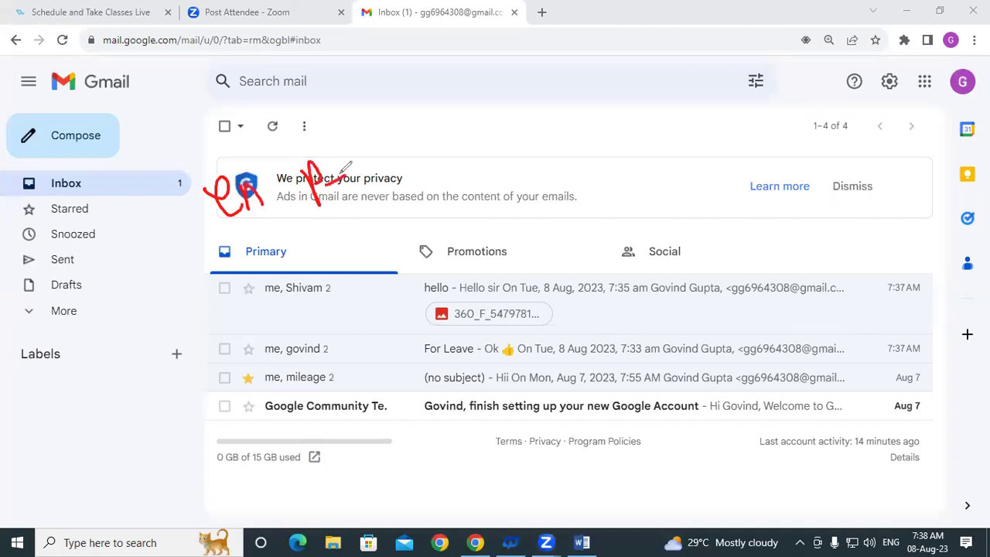
{"action": "left_click", "coordinate": [213, 226]}
{"action": "left_click_drag", "start_coordinate": [218, 224], "coordinate": [262, 217]}
{"action": "left_click_drag", "start_coordinate": [310, 215], "coordinate": [349, 199]}
{"action": "mouse_move", "coordinate": [495, 229]}
{"action": "left_mouse_down"}
{"action": "mouse_move", "coordinate": [467, 240]}
{"action": "mouse_move", "coordinate": [499, 246]}
{"action": "mouse_move", "coordinate": [496, 230]}
{"action": "left_mouse_up"}
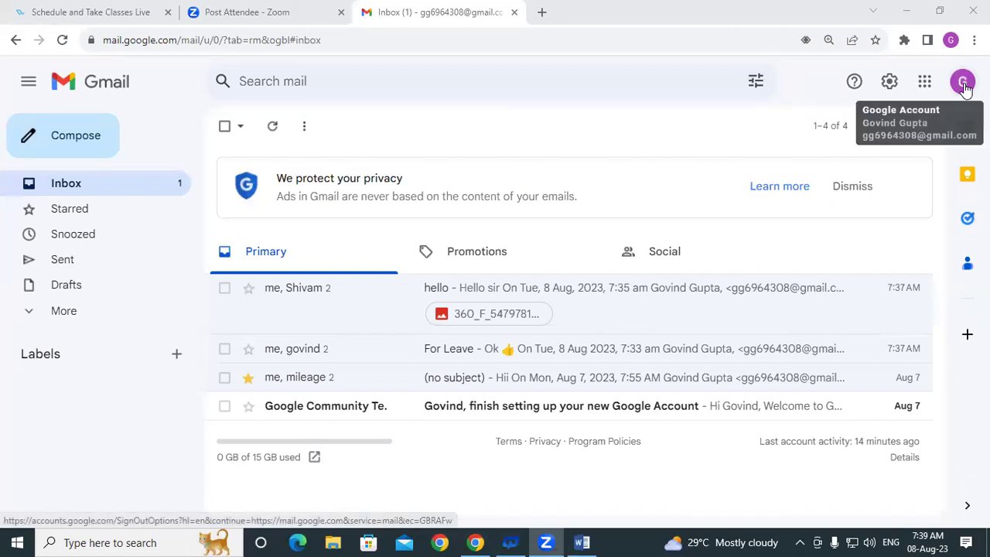
Open Google Account management and scroll its Security page to the sign-in section
{"action": "left_click", "coordinate": [962, 83]}
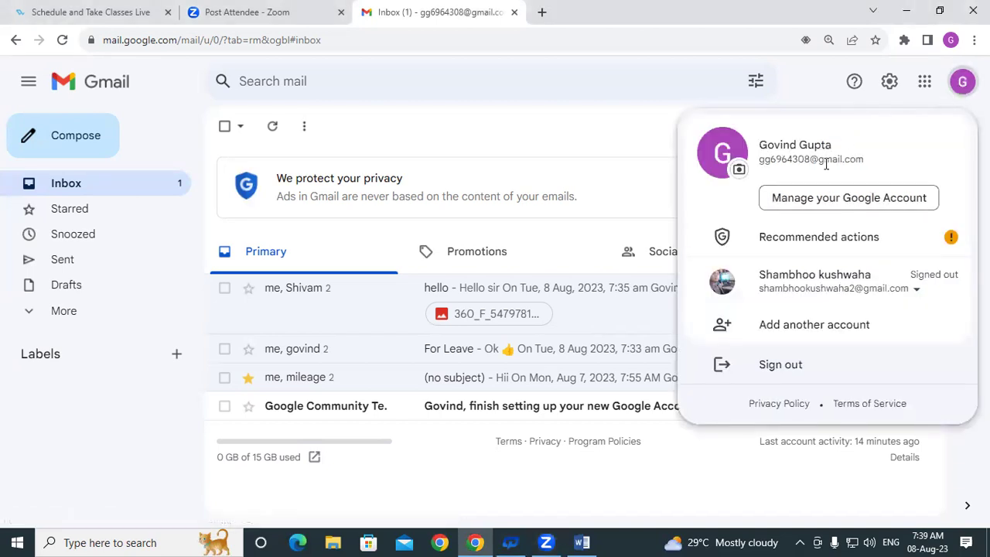
{"action": "left_click", "coordinate": [812, 202]}
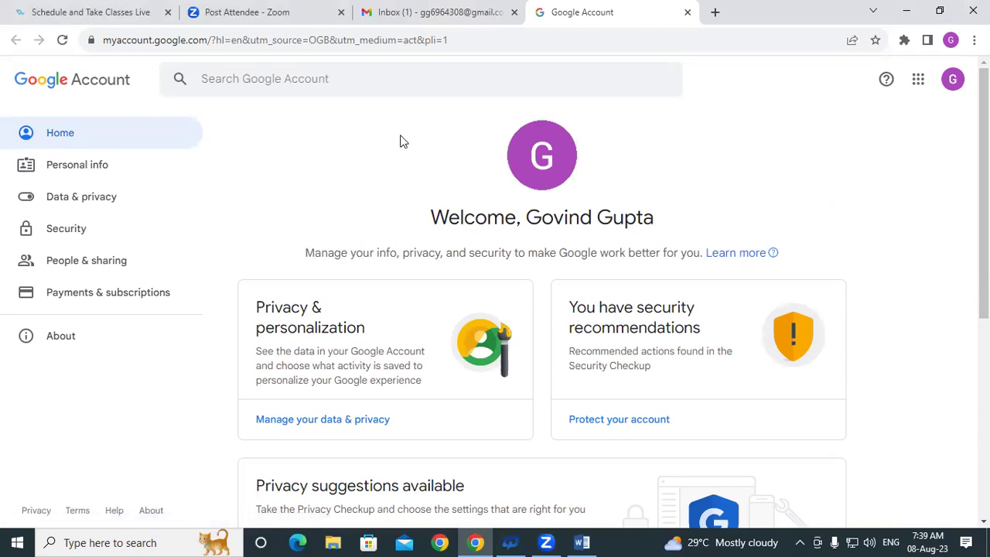
{"action": "left_click", "coordinate": [77, 230]}
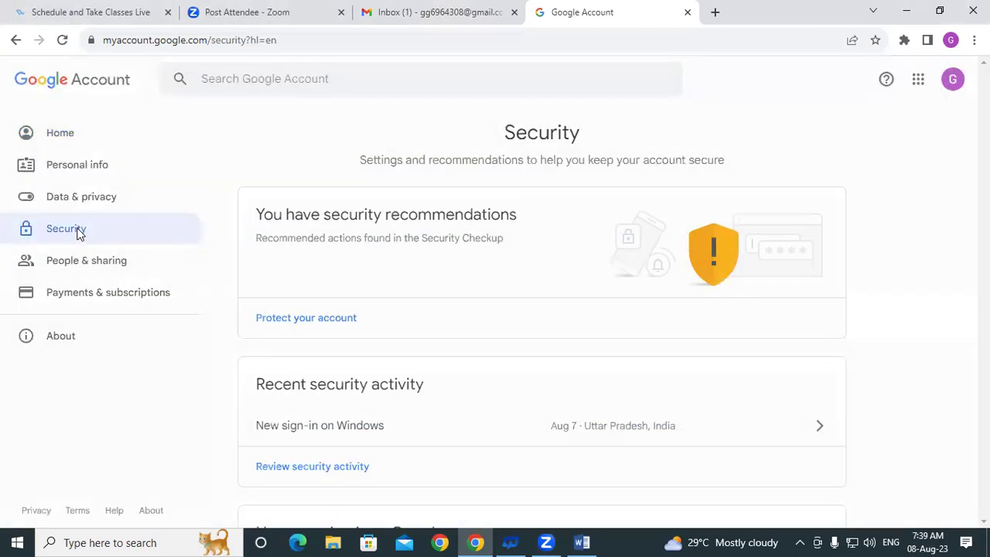
{"action": "scroll", "coordinate": [361, 314], "scroll_direction": "down", "scroll_amount": 3}
{"action": "scroll", "coordinate": [360, 314], "scroll_direction": "down", "scroll_amount": 1}
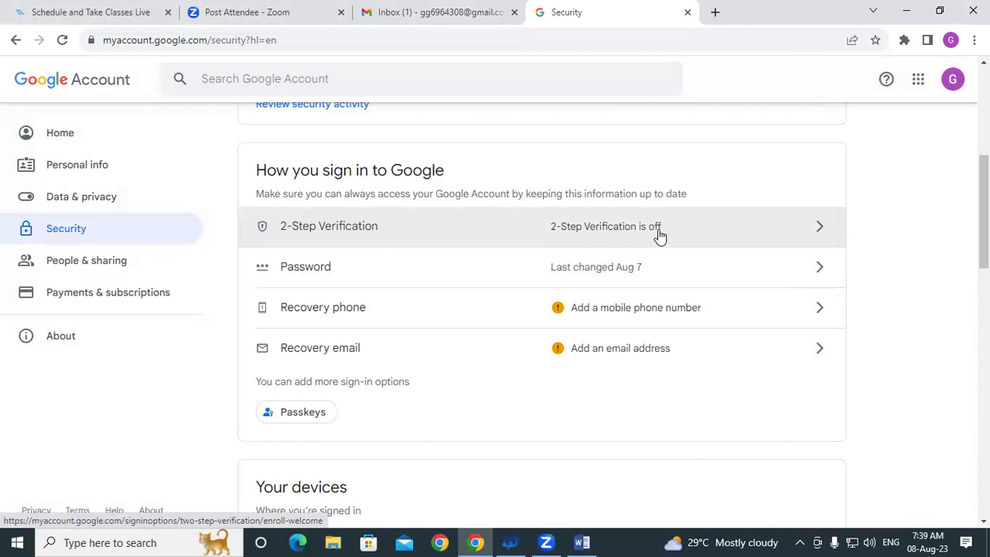
Open 2-Step Verification and scroll its introduction down to the Get started button
{"action": "left_click", "coordinate": [657, 232]}
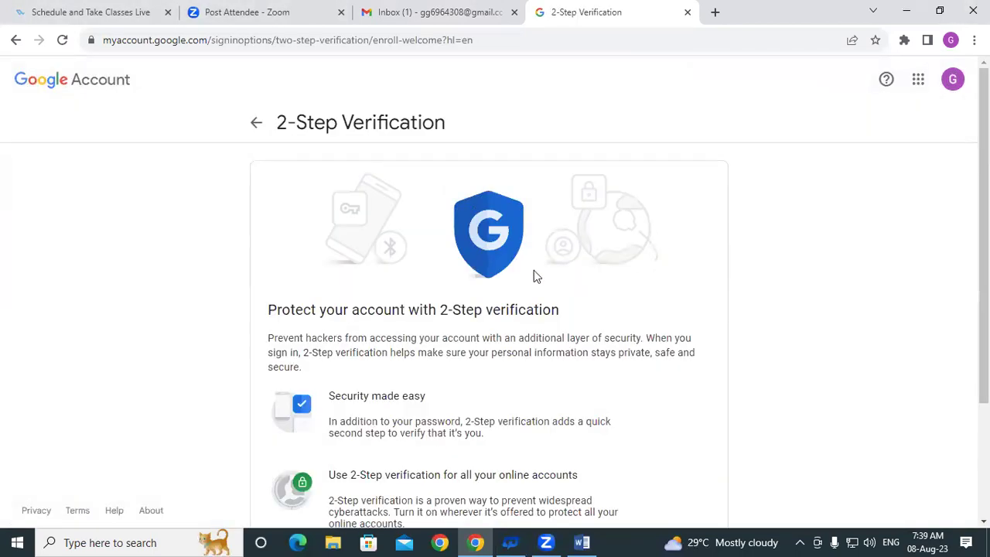
{"action": "scroll", "coordinate": [533, 272], "scroll_direction": "down", "scroll_amount": 3}
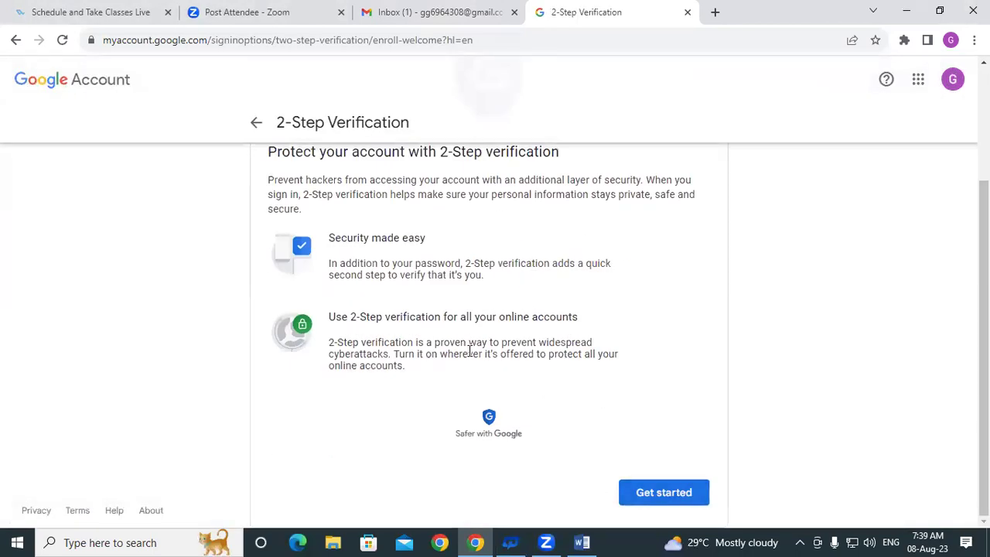
{"action": "scroll", "coordinate": [469, 352], "scroll_direction": "up", "scroll_amount": 1}
{"action": "left_click_drag", "start_coordinate": [276, 225], "coordinate": [553, 225]}
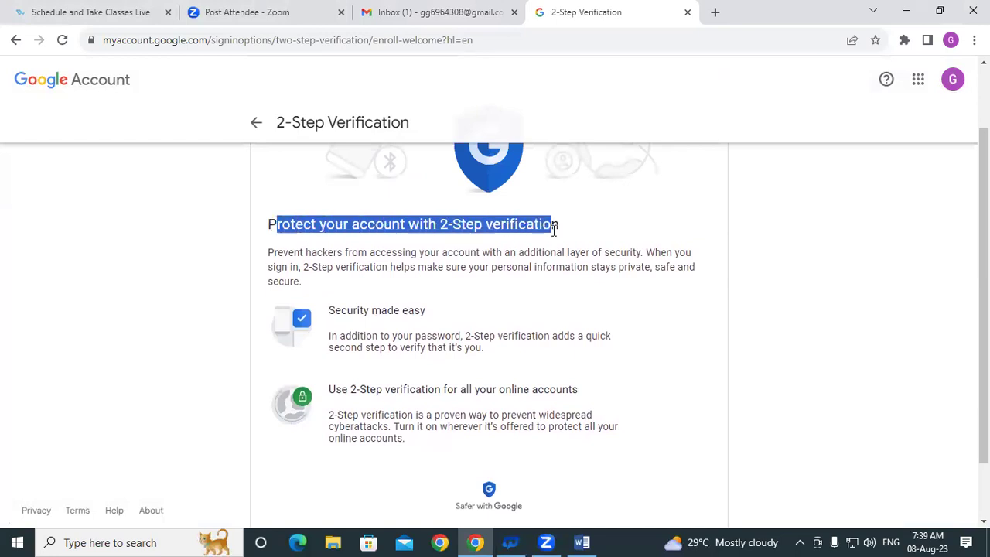
{"action": "left_click", "coordinate": [554, 227]}
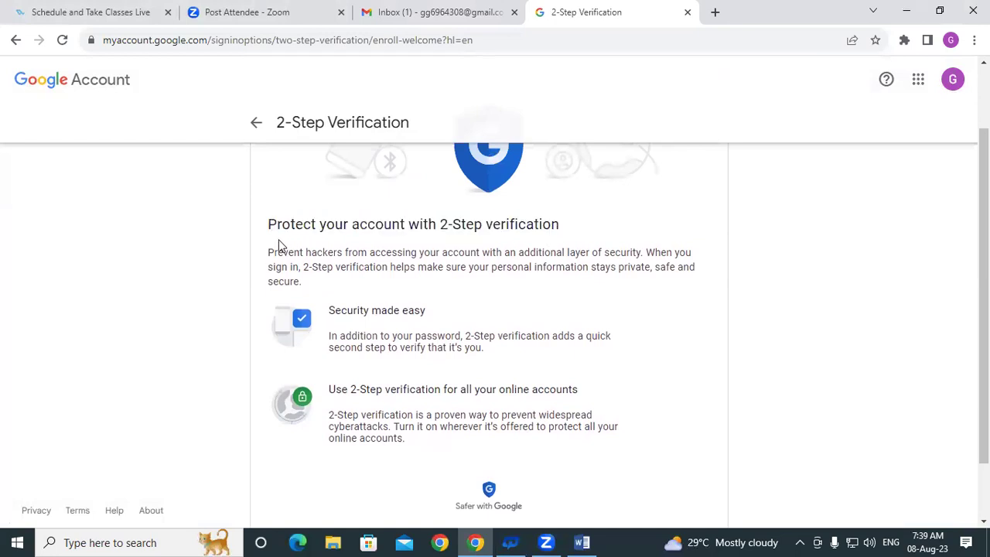
{"action": "left_click_drag", "start_coordinate": [267, 224], "coordinate": [564, 228]}
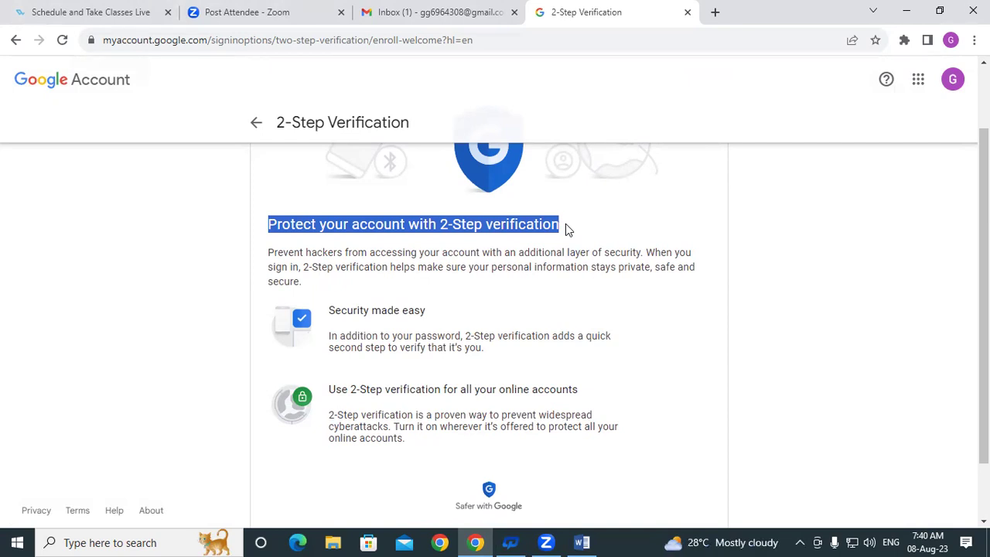
{"action": "left_click", "coordinate": [565, 225]}
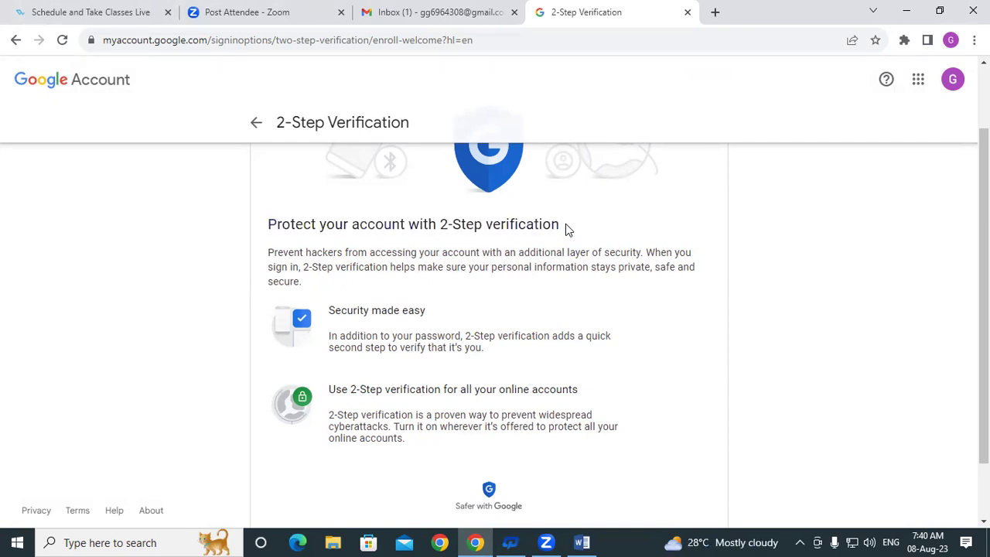
{"action": "scroll", "coordinate": [566, 225], "scroll_direction": "down", "scroll_amount": 1}
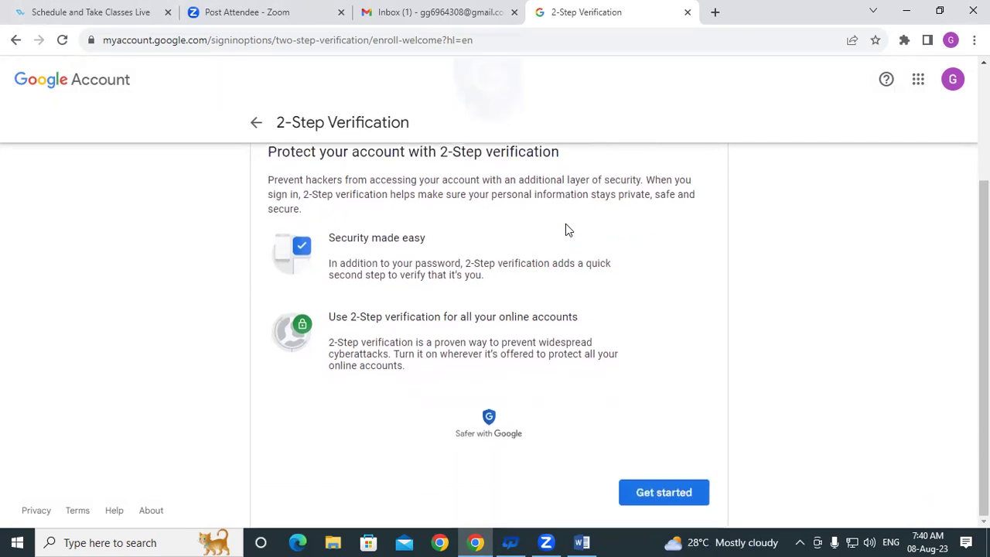
Begin 2-Step Verification setup and enter the account's phone number, correcting a typo
{"action": "left_click", "coordinate": [658, 495]}
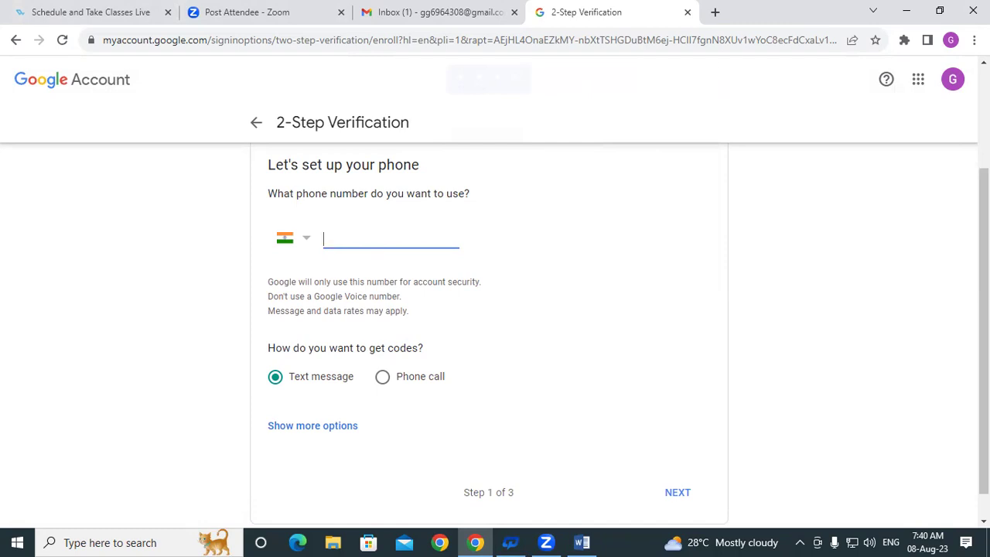
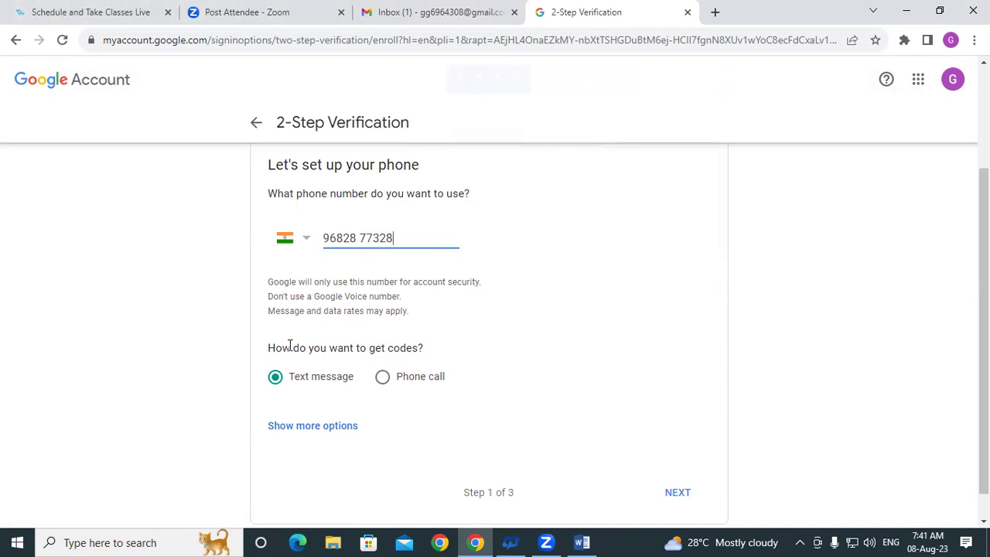
Choose text message as the code delivery method and request the code
{"action": "left_click_drag", "start_coordinate": [282, 348], "coordinate": [409, 351]}
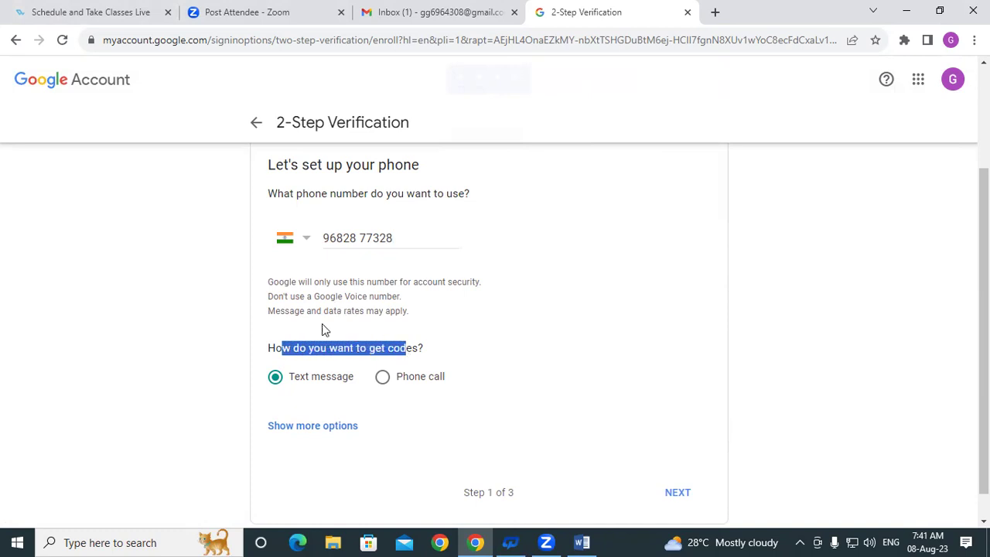
{"action": "left_click_drag", "start_coordinate": [343, 377], "coordinate": [311, 380]}
{"action": "left_click_drag", "start_coordinate": [445, 380], "coordinate": [398, 382]}
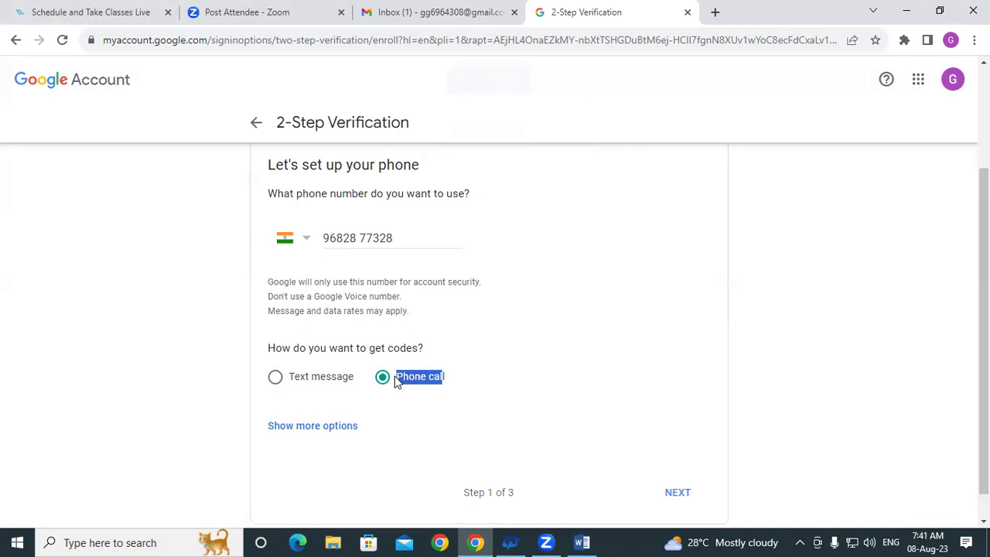
{"action": "left_click", "coordinate": [344, 376]}
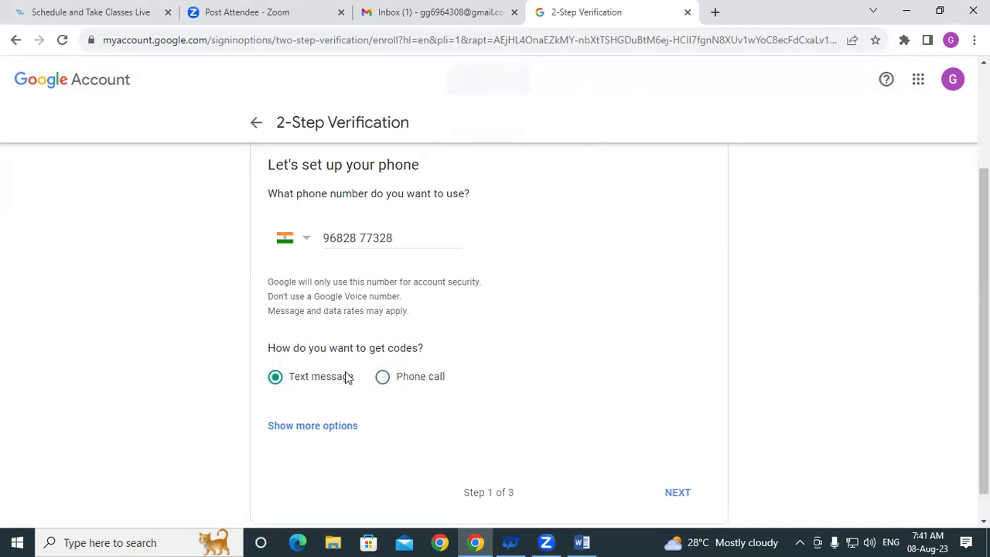
{"action": "scroll", "coordinate": [541, 445], "scroll_direction": "down", "scroll_amount": 1}
{"action": "left_click", "coordinate": [677, 463]}
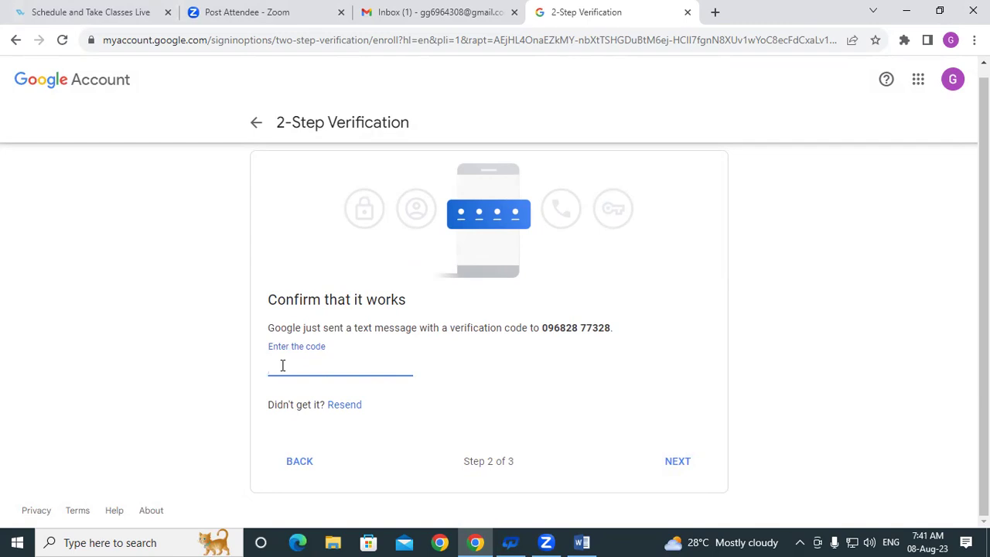
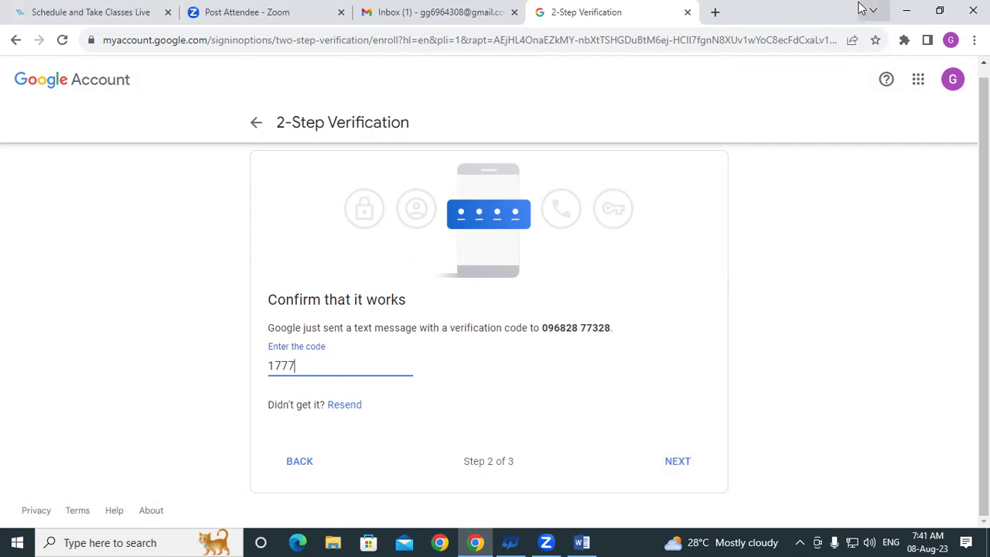
Enter the texted verification code and confirm turning on 2-Step Verification
{"action": "left_click", "coordinate": [674, 464]}
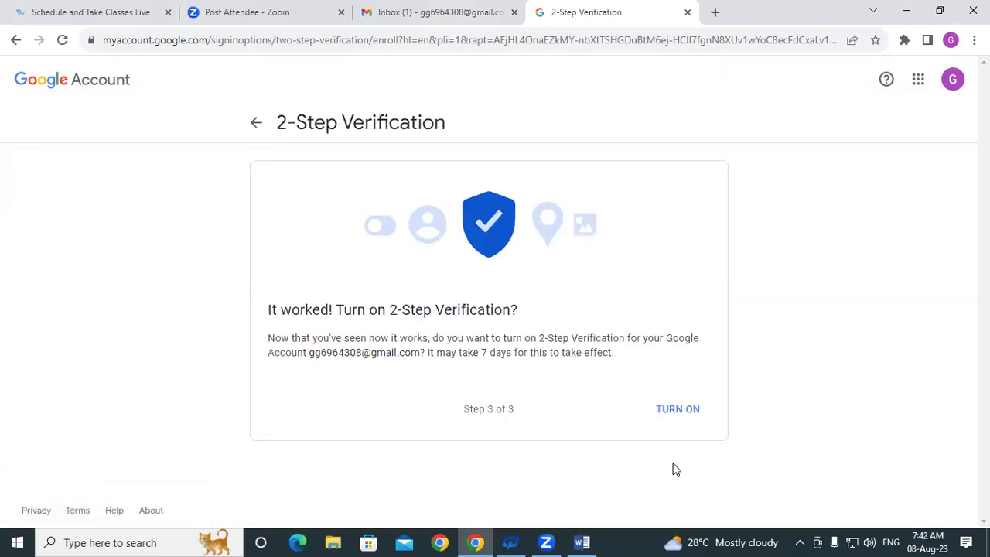
{"action": "left_click", "coordinate": [681, 415]}
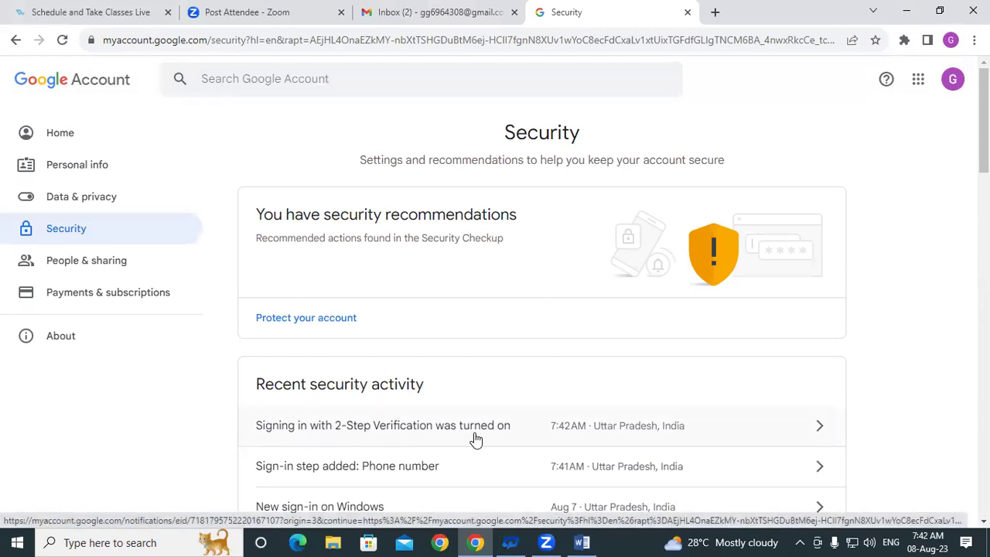
Sign out of the Google account from the avatar menu
{"action": "scroll", "coordinate": [481, 440], "scroll_direction": "down", "scroll_amount": 1}
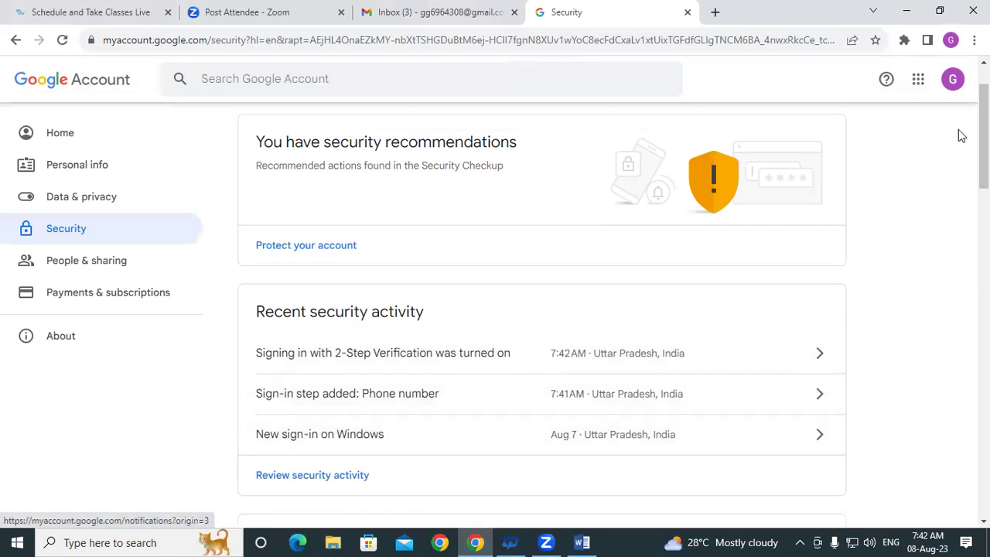
{"action": "left_click", "coordinate": [951, 81]}
{"action": "left_click", "coordinate": [819, 337]}
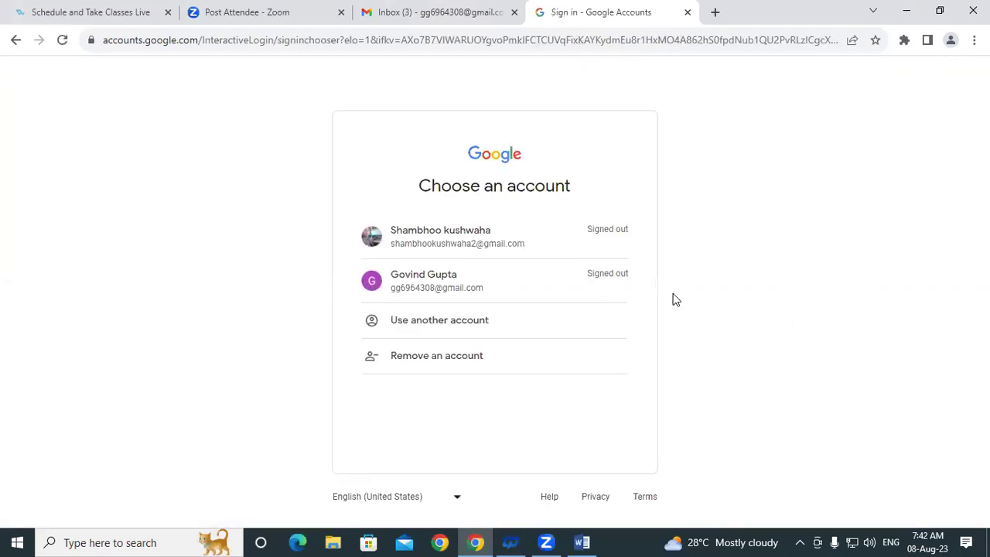
Sign back in with the account password and a texted verification code
{"action": "left_click", "coordinate": [455, 291]}
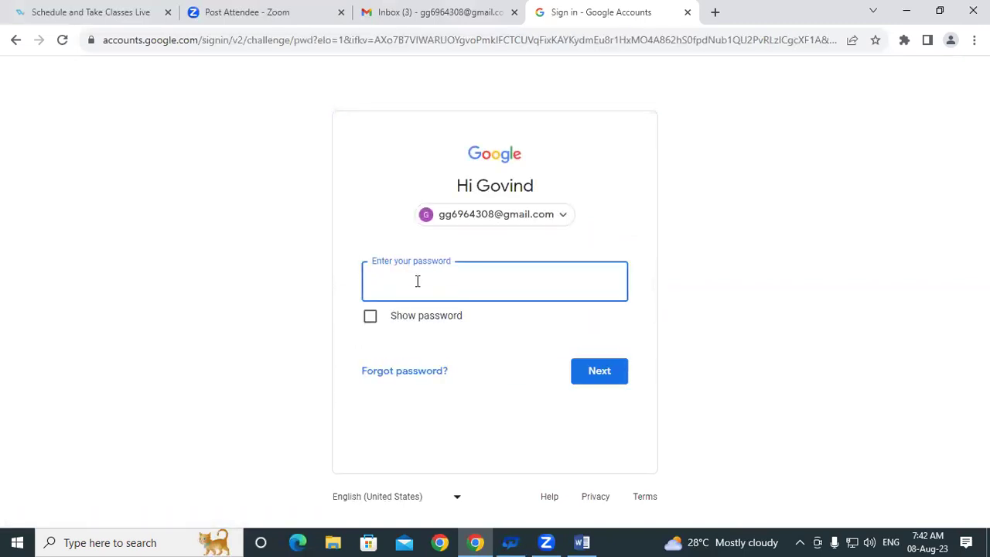
{"action": "type", "text": "***********"}
{"action": "key", "text": "Return"}
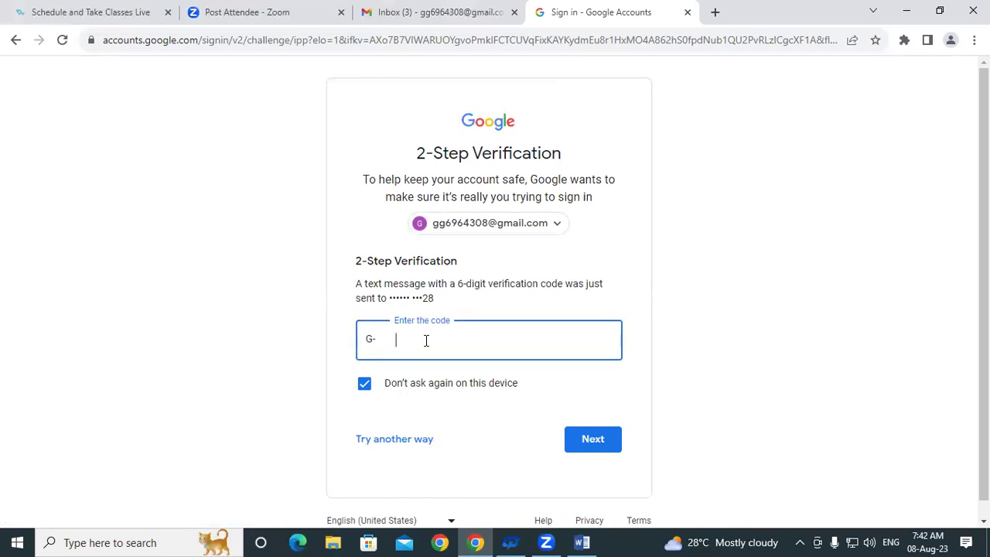
{"action": "left_click", "coordinate": [593, 447]}
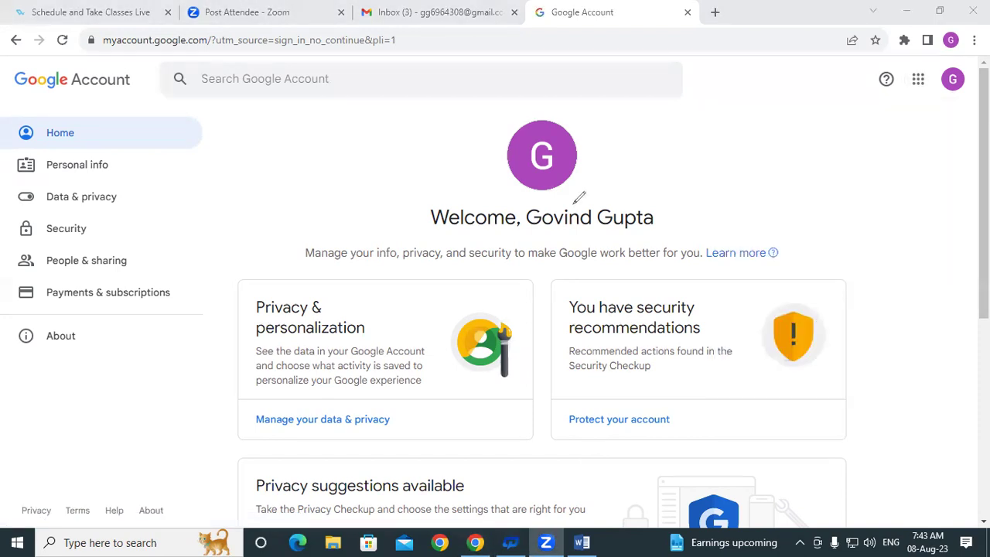
Circle the welcome text and mark a number beside Personal info with screen annotations
{"action": "mouse_move", "coordinate": [403, 230]}
{"action": "left_mouse_down"}
{"action": "mouse_move", "coordinate": [388, 301]}
{"action": "mouse_move", "coordinate": [422, 236]}
{"action": "mouse_move", "coordinate": [402, 231]}
{"action": "left_mouse_up"}
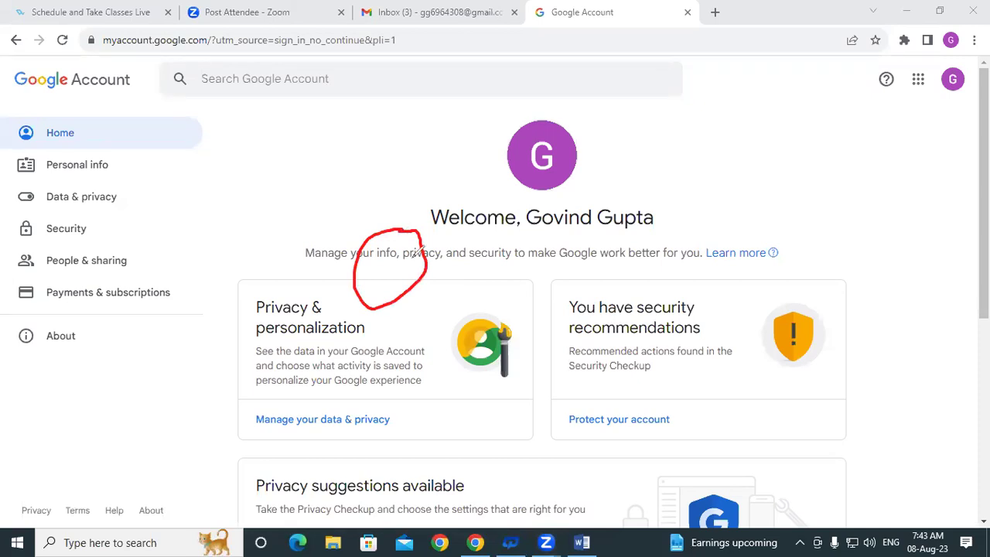
{"action": "mouse_move", "coordinate": [541, 216]}
{"action": "left_mouse_down"}
{"action": "mouse_move", "coordinate": [536, 270]}
{"action": "mouse_move", "coordinate": [543, 213]}
{"action": "left_mouse_up"}
{"action": "mouse_move", "coordinate": [688, 207]}
{"action": "left_mouse_down"}
{"action": "mouse_move", "coordinate": [647, 259]}
{"action": "mouse_move", "coordinate": [661, 215]}
{"action": "left_mouse_up"}
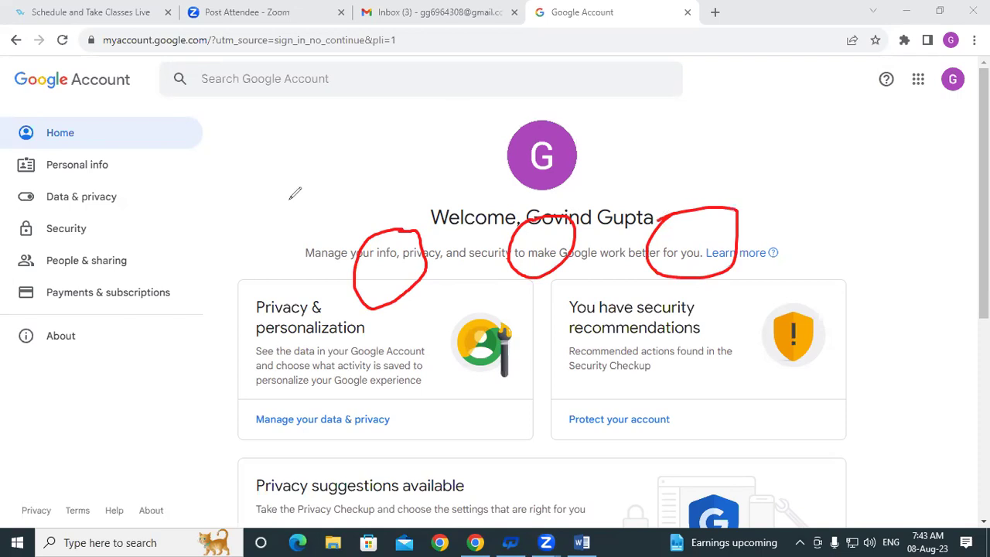
{"action": "mouse_move", "coordinate": [154, 152]}
{"action": "left_mouse_down"}
{"action": "mouse_move", "coordinate": [158, 179]}
{"action": "mouse_move", "coordinate": [133, 179]}
{"action": "left_mouse_up"}
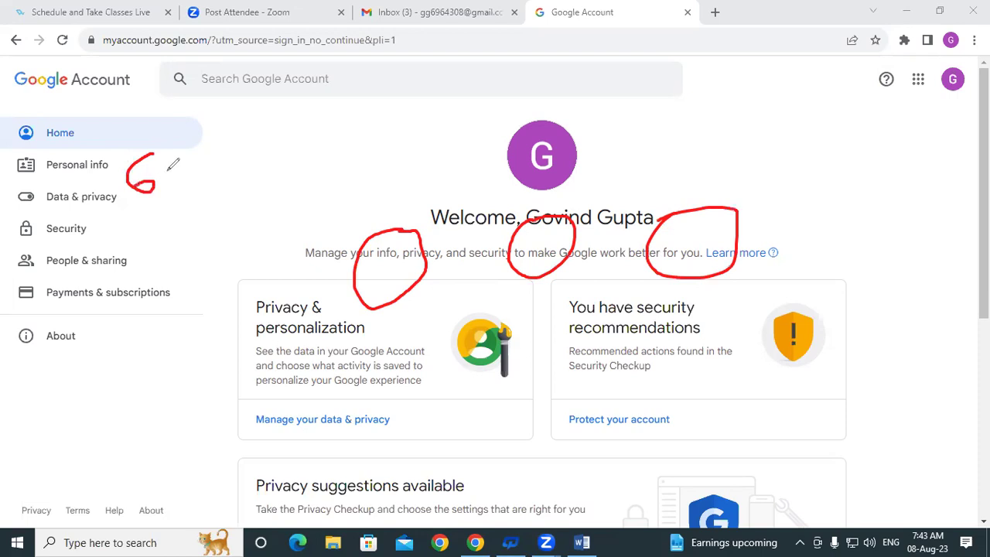
{"action": "left_click_drag", "start_coordinate": [195, 154], "coordinate": [181, 184]}
Scribble over the privacy and security recommendation cards, then erase all annotations
{"action": "mouse_move", "coordinate": [379, 322]}
{"action": "left_mouse_down"}
{"action": "mouse_move", "coordinate": [387, 325]}
{"action": "mouse_move", "coordinate": [373, 368]}
{"action": "left_mouse_up"}
{"action": "left_click_drag", "start_coordinate": [406, 331], "coordinate": [406, 323]}
{"action": "left_click_drag", "start_coordinate": [551, 301], "coordinate": [552, 333]}
{"action": "mouse_move", "coordinate": [603, 305]}
{"action": "left_mouse_down"}
{"action": "mouse_move", "coordinate": [594, 340]}
{"action": "mouse_move", "coordinate": [578, 349]}
{"action": "left_mouse_up"}
{"action": "mouse_move", "coordinate": [664, 307]}
{"action": "left_mouse_down"}
{"action": "mouse_move", "coordinate": [694, 299]}
{"action": "mouse_move", "coordinate": [699, 333]}
{"action": "mouse_move", "coordinate": [777, 317]}
{"action": "mouse_move", "coordinate": [723, 305]}
{"action": "left_mouse_up"}
{"action": "mouse_move", "coordinate": [204, 194]}
{"action": "left_mouse_down"}
{"action": "mouse_move", "coordinate": [215, 141]}
{"action": "mouse_move", "coordinate": [80, 190]}
{"action": "mouse_move", "coordinate": [191, 193]}
{"action": "left_mouse_up"}
{"action": "mouse_move", "coordinate": [572, 274]}
{"action": "left_mouse_down"}
{"action": "mouse_move", "coordinate": [545, 387]}
{"action": "mouse_move", "coordinate": [611, 287]}
{"action": "mouse_move", "coordinate": [557, 283]}
{"action": "left_mouse_up"}
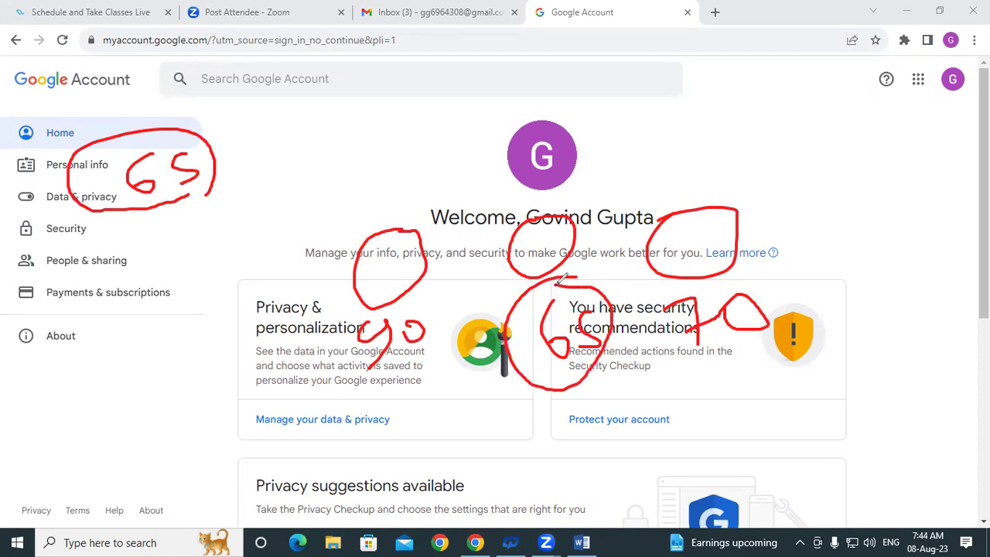
{"action": "left_click_drag", "start_coordinate": [555, 279], "coordinate": [581, 282]}
{"action": "mouse_move", "coordinate": [299, 225]}
{"action": "left_mouse_down"}
{"action": "mouse_move", "coordinate": [316, 404]}
{"action": "mouse_move", "coordinate": [658, 389]}
{"action": "mouse_move", "coordinate": [812, 353]}
{"action": "mouse_move", "coordinate": [789, 172]}
{"action": "mouse_move", "coordinate": [303, 202]}
{"action": "mouse_move", "coordinate": [298, 230]}
{"action": "left_mouse_up"}
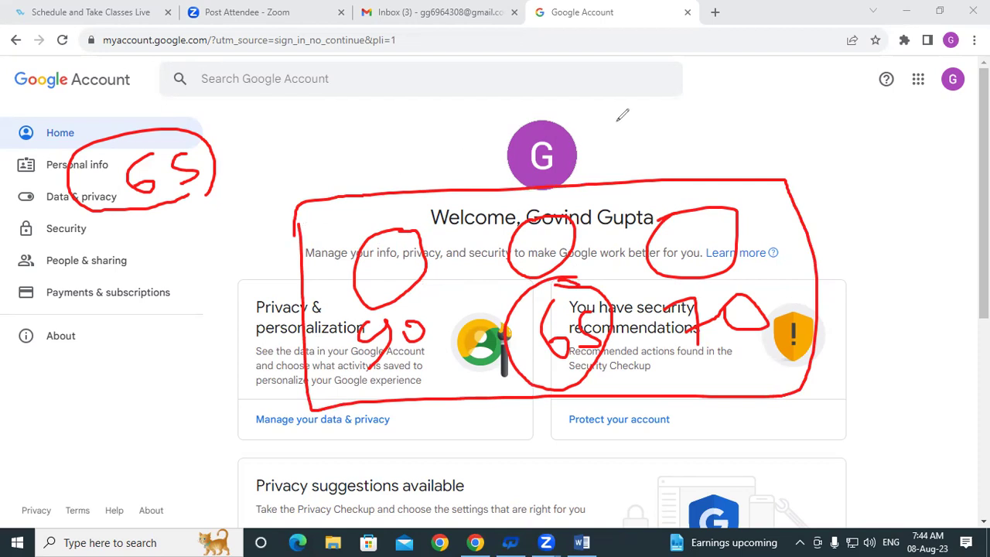
{"action": "key", "text": "e"}
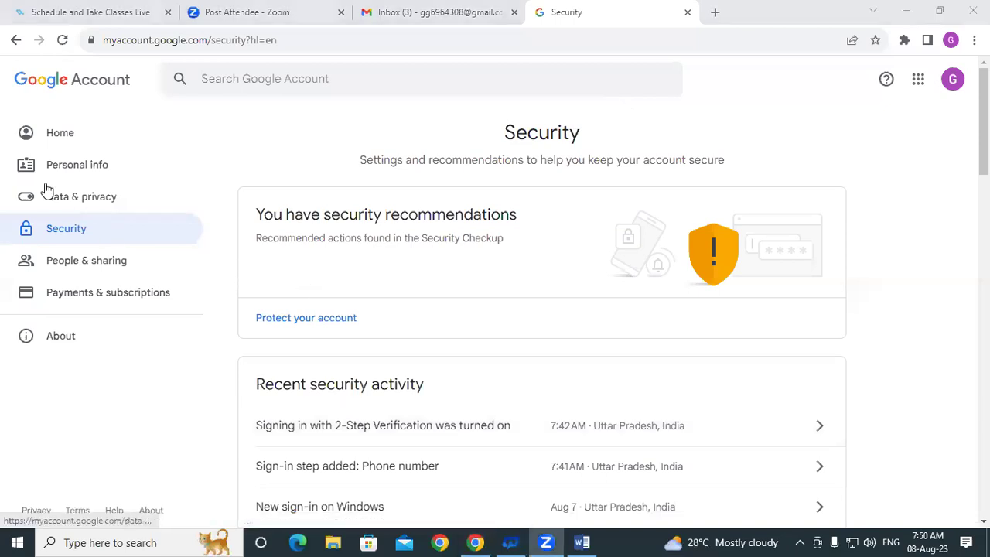
Return to the account home page and close the Google Account tab to get back to Gmail
{"action": "left_click", "coordinate": [50, 138]}
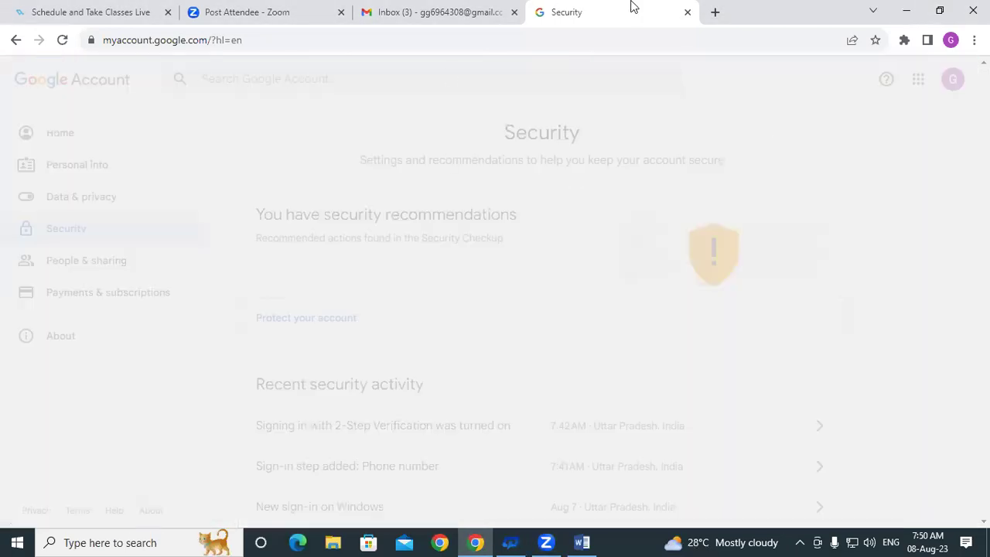
{"action": "key", "text": "ctrl+w"}
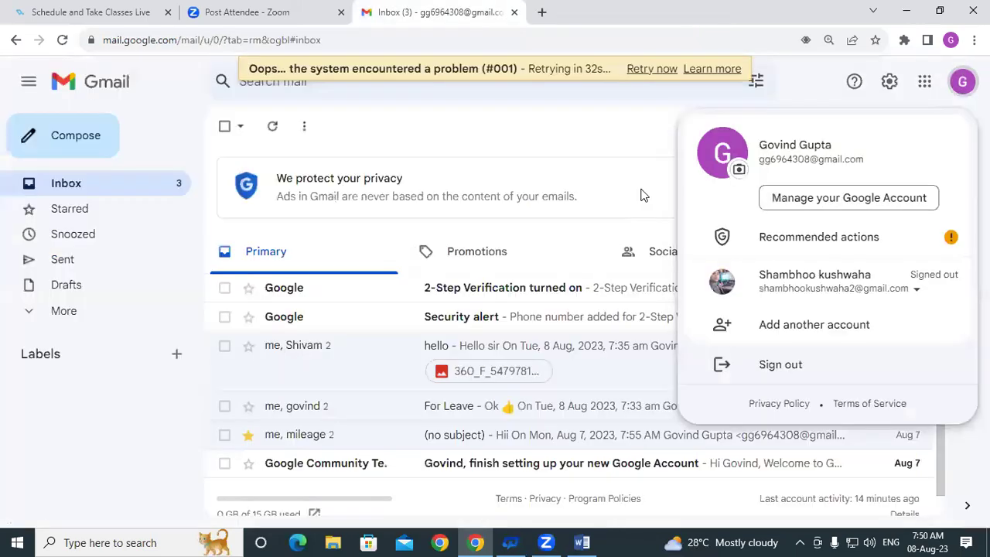
{"action": "key", "text": "Escape"}
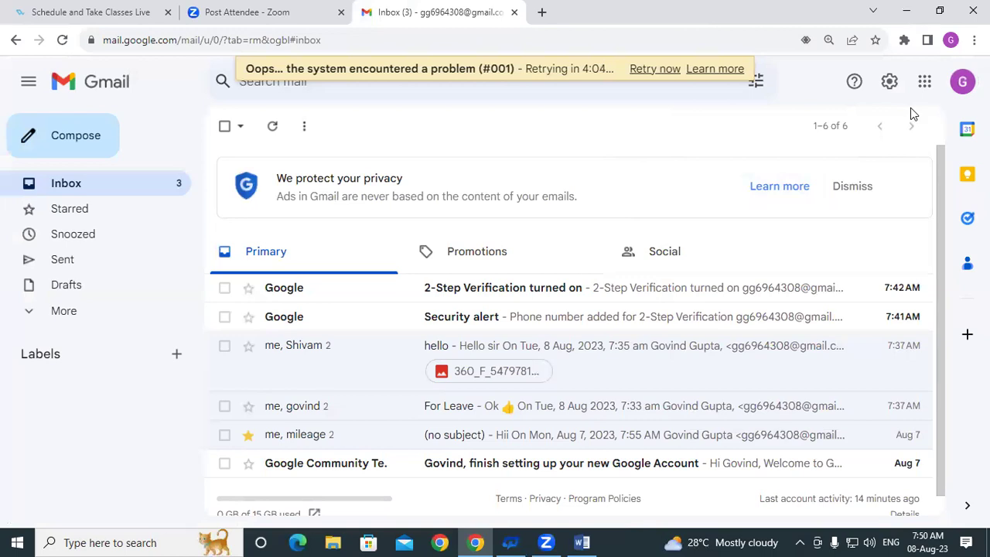
Open the Google account menu from the Gmail profile avatar
{"action": "left_click", "coordinate": [960, 85]}
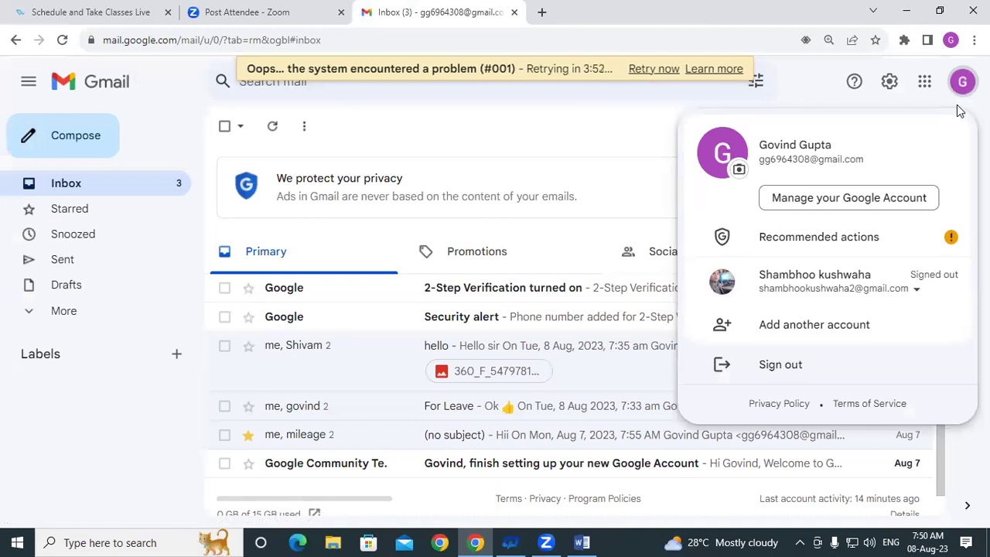
{"action": "left_click", "coordinate": [565, 126]}
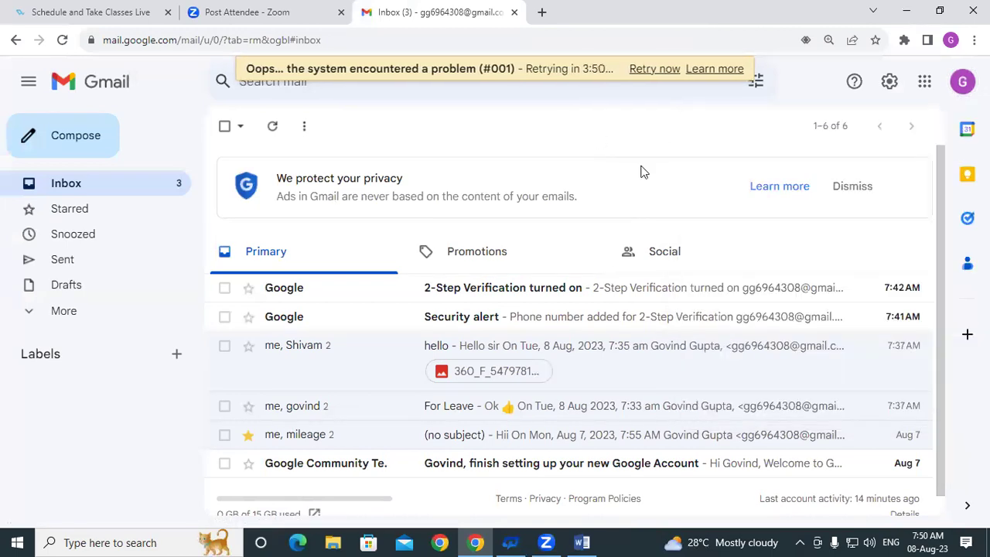
{"action": "left_click", "coordinate": [962, 82]}
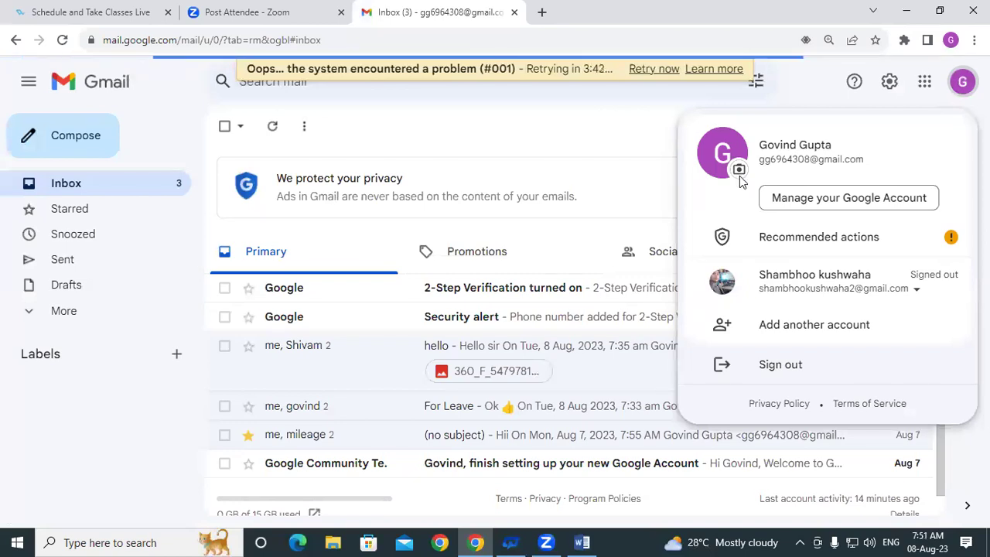
Start adding a profile picture via the avatar's camera icon and choose Upload from computer
{"action": "left_click", "coordinate": [740, 177]}
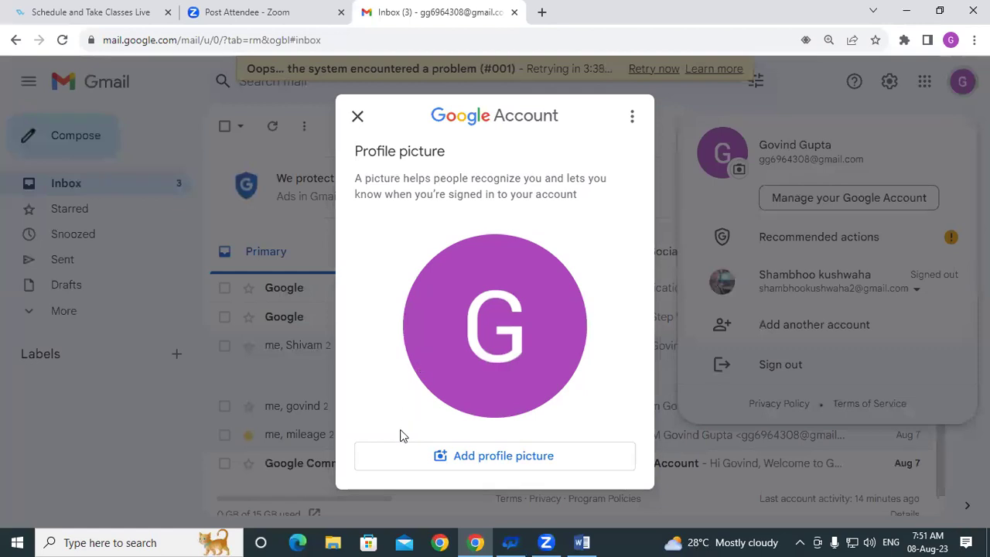
{"action": "left_click", "coordinate": [477, 457]}
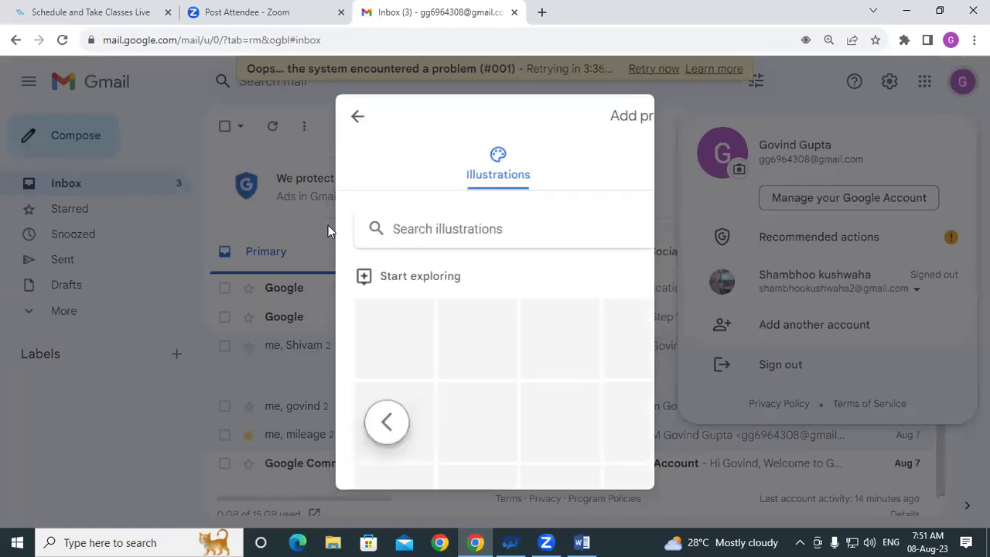
{"action": "scroll", "coordinate": [400, 363], "scroll_direction": "down", "scroll_amount": 5}
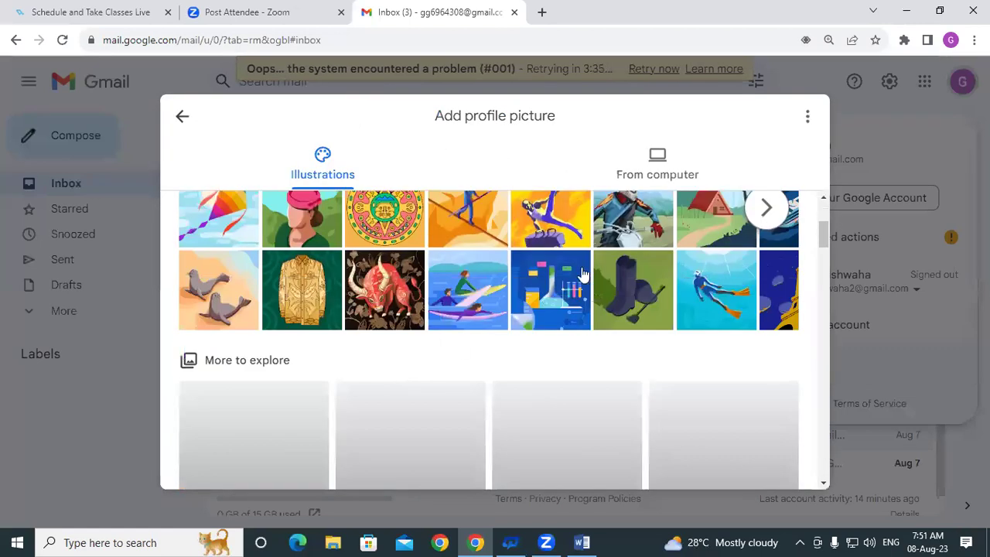
{"action": "left_click", "coordinate": [669, 179]}
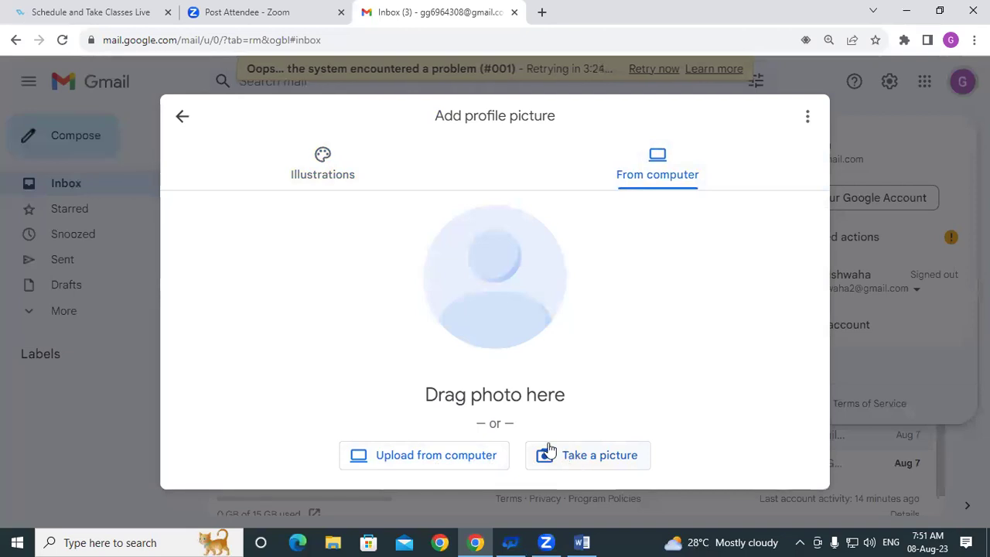
{"action": "left_click", "coordinate": [416, 462]}
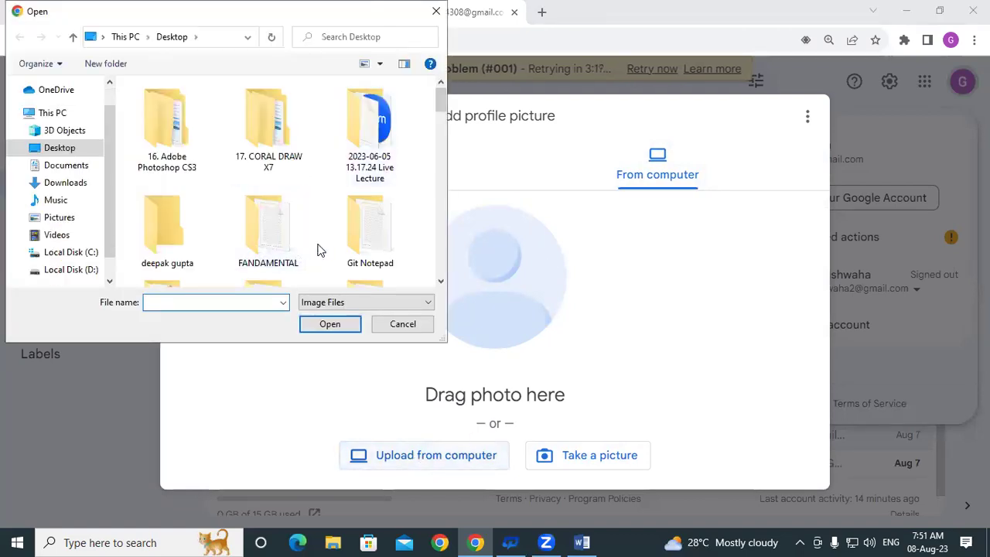
Select the mossy waterfall 360_F photo in the Open dialog and upload it
{"action": "scroll", "coordinate": [318, 249], "scroll_direction": "down", "scroll_amount": 3}
{"action": "scroll", "coordinate": [318, 249], "scroll_direction": "down", "scroll_amount": 3}
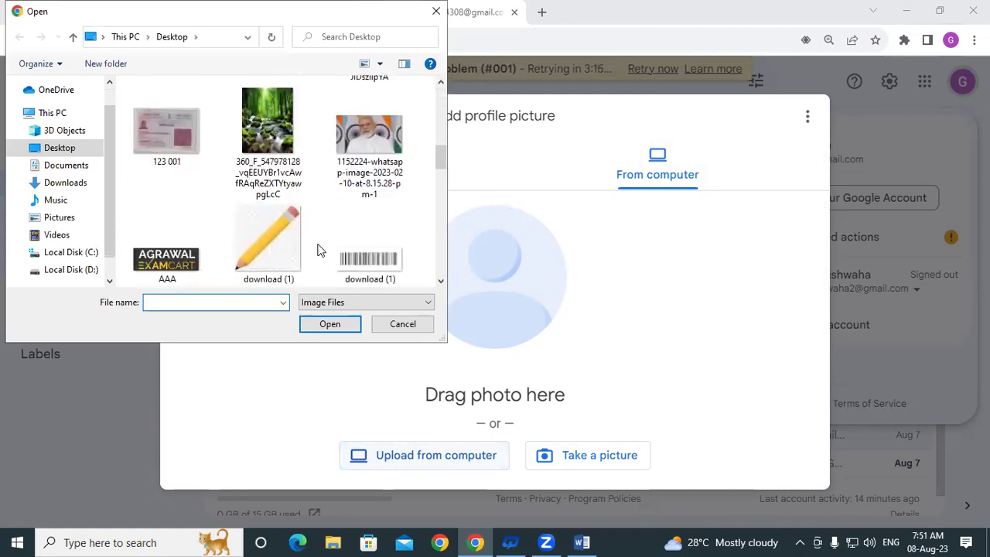
{"action": "left_click", "coordinate": [293, 194]}
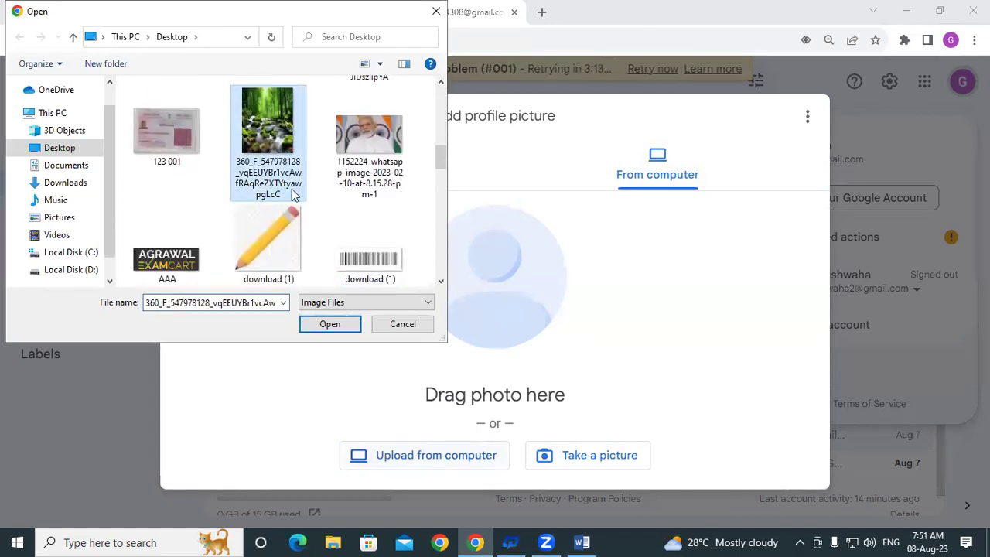
{"action": "left_click", "coordinate": [329, 323]}
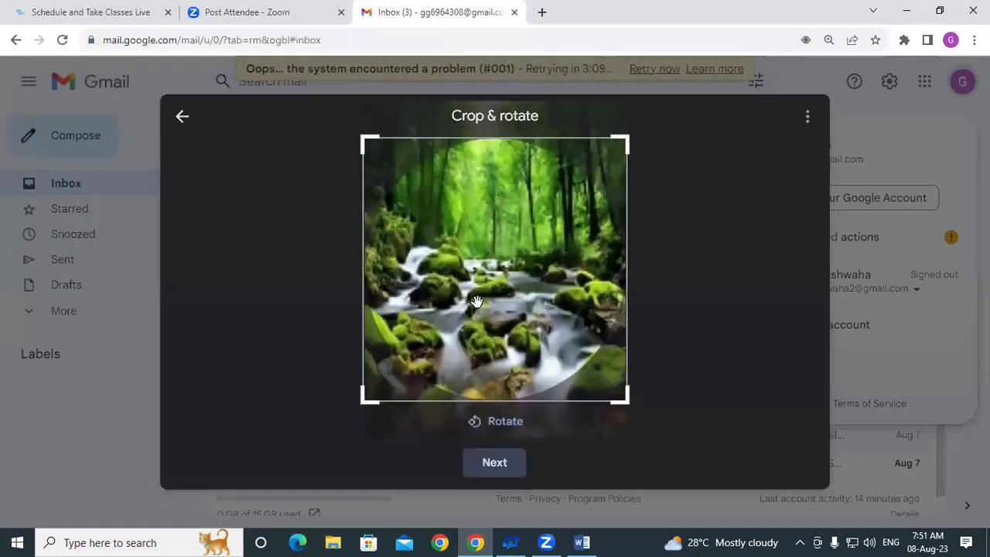
Reposition the photo in the crop area and save it as the profile picture
{"action": "left_click_drag", "start_coordinate": [477, 302], "coordinate": [500, 288]}
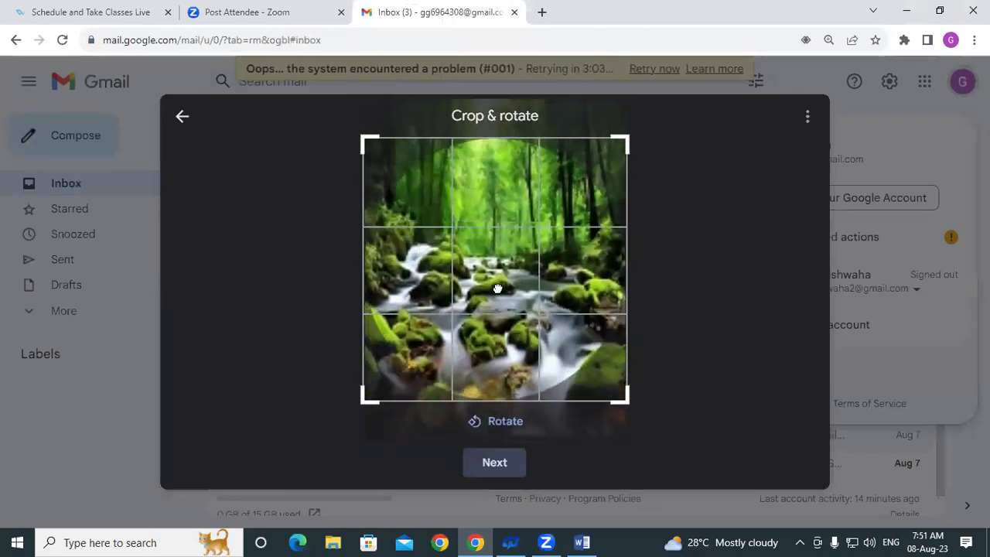
{"action": "left_click", "coordinate": [490, 462]}
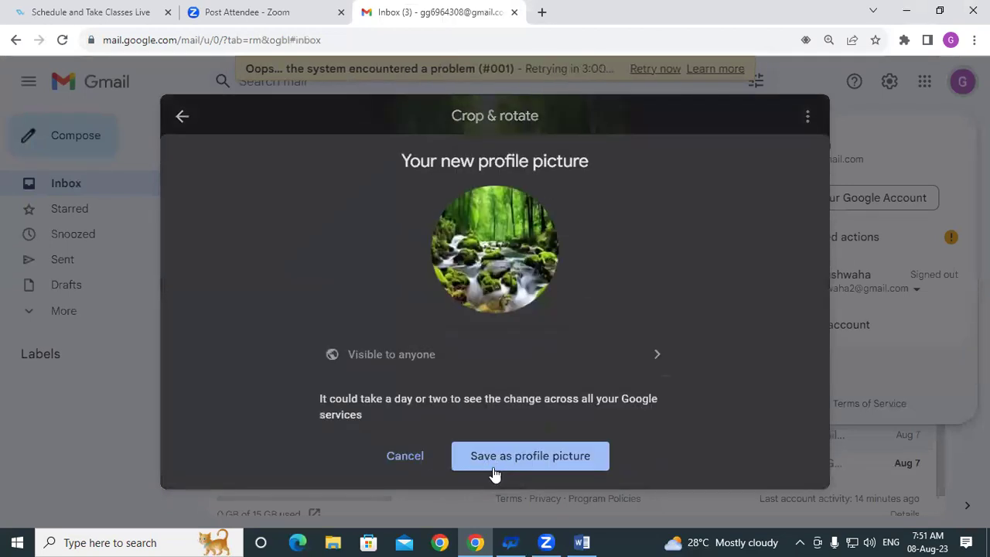
{"action": "left_click", "coordinate": [534, 457]}
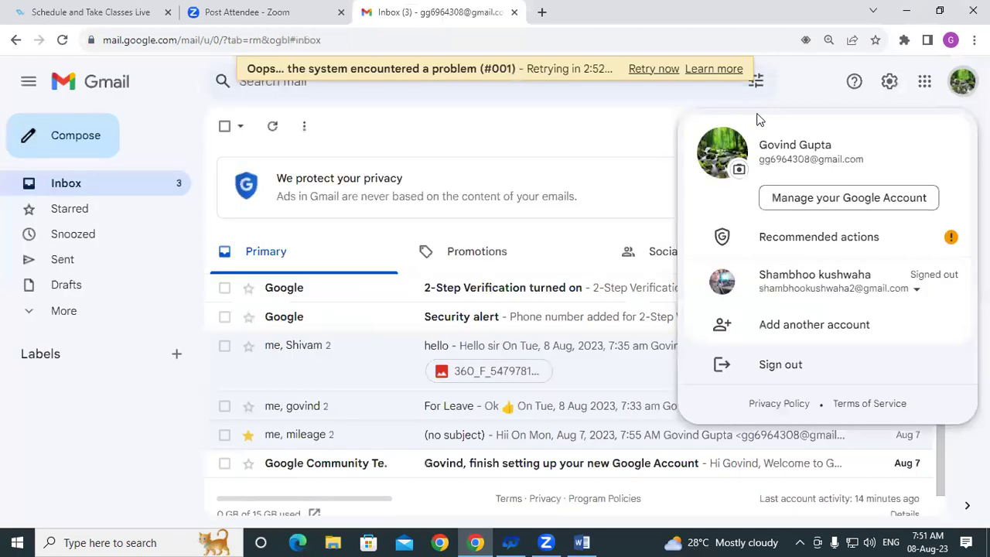
Reopen the account menu to check the new photo, then go to Manage your Google Account
{"action": "left_click", "coordinate": [961, 81]}
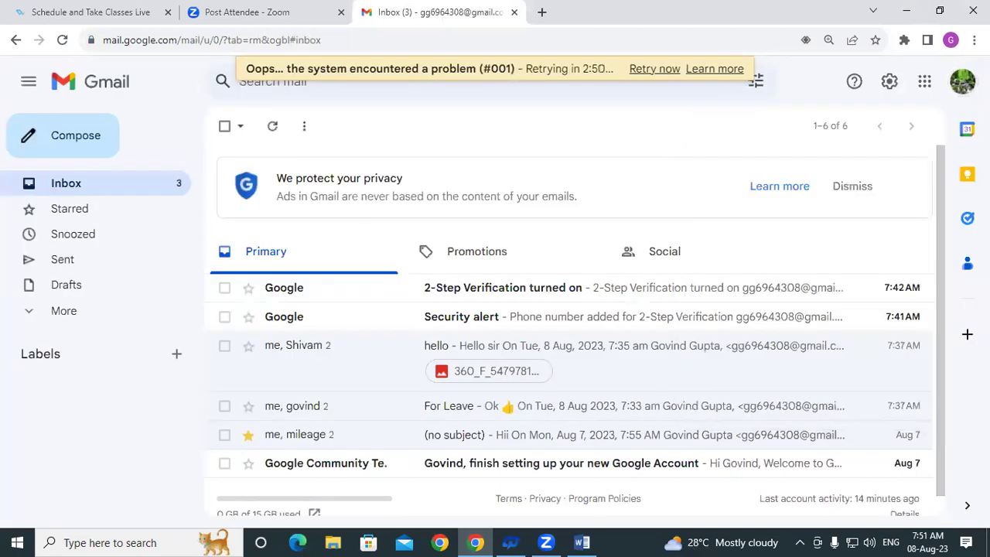
{"action": "left_click", "coordinate": [960, 85]}
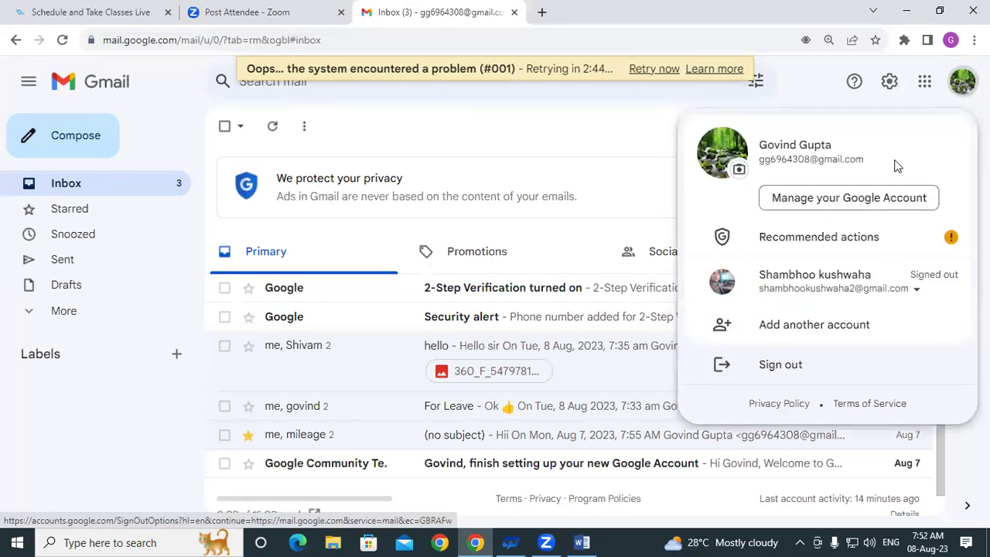
{"action": "left_click", "coordinate": [872, 204]}
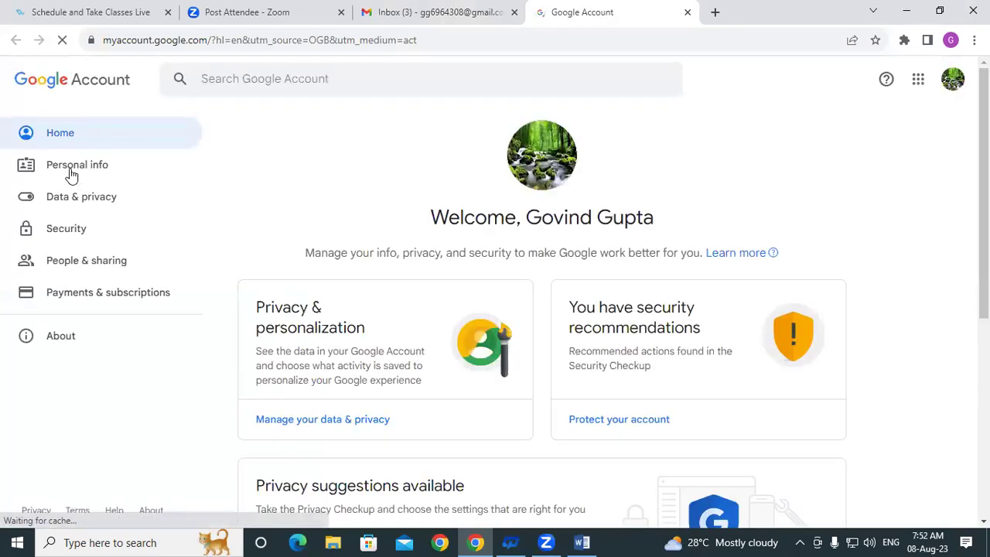
Open the profile picture's change option from the Personal info page
{"action": "left_click", "coordinate": [72, 173]}
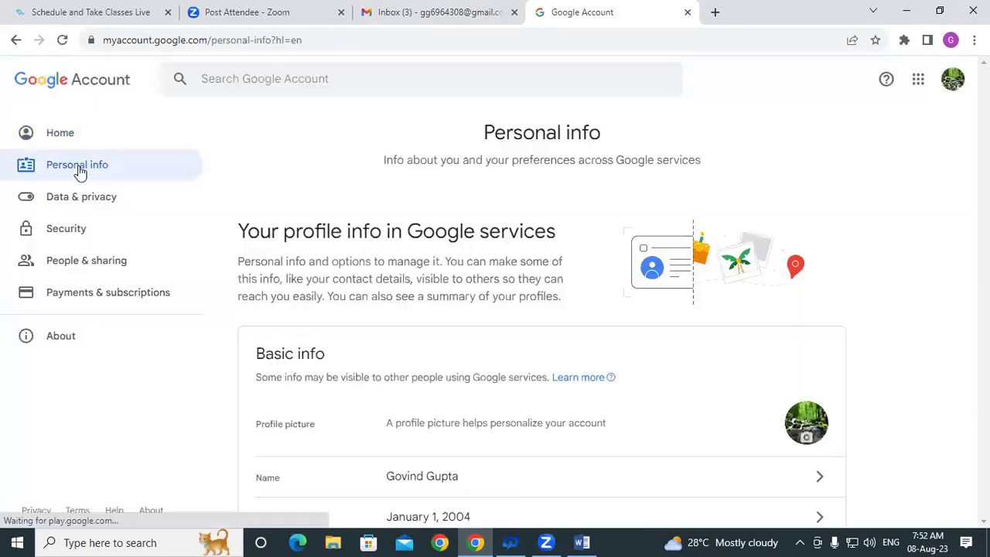
{"action": "scroll", "coordinate": [398, 239], "scroll_direction": "down", "scroll_amount": 2}
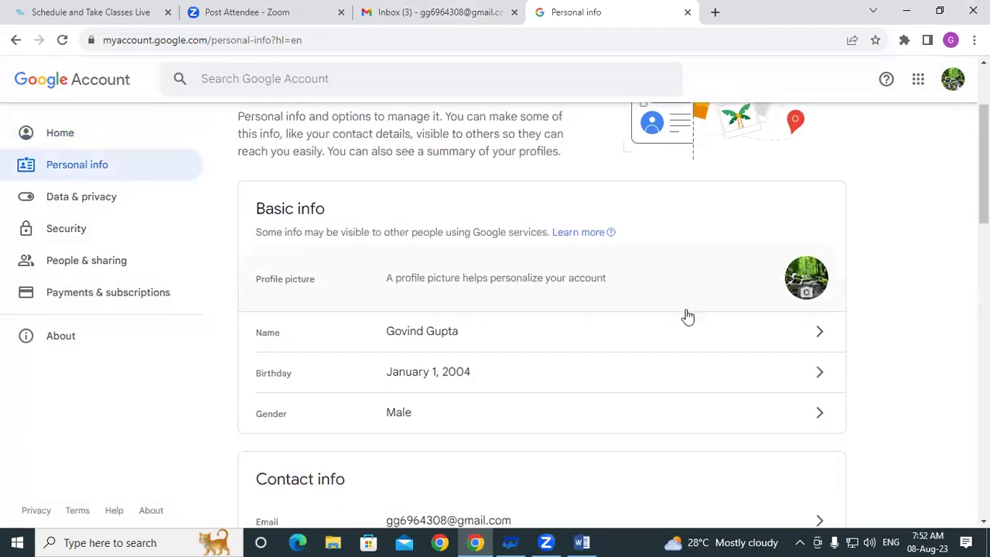
{"action": "left_click", "coordinate": [806, 296]}
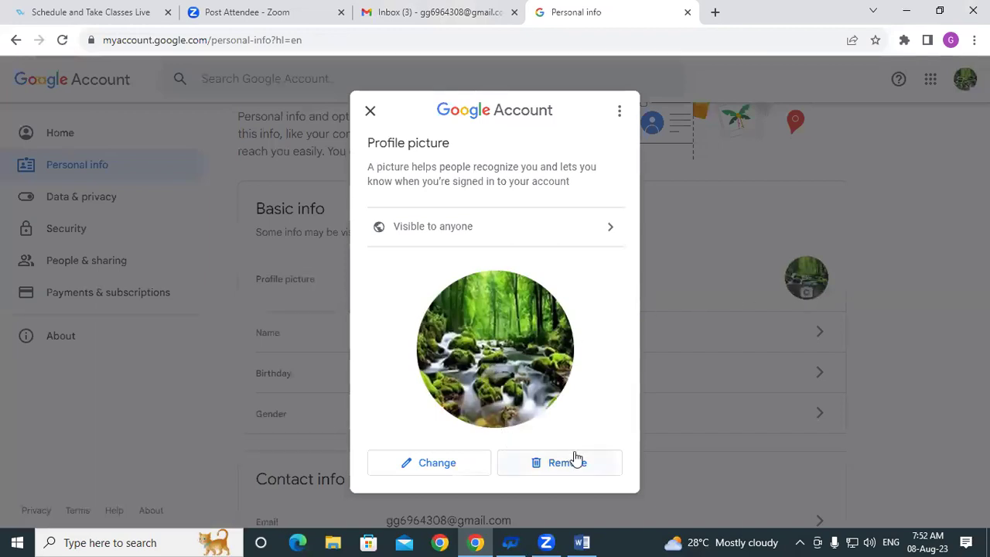
{"action": "left_click", "coordinate": [451, 468]}
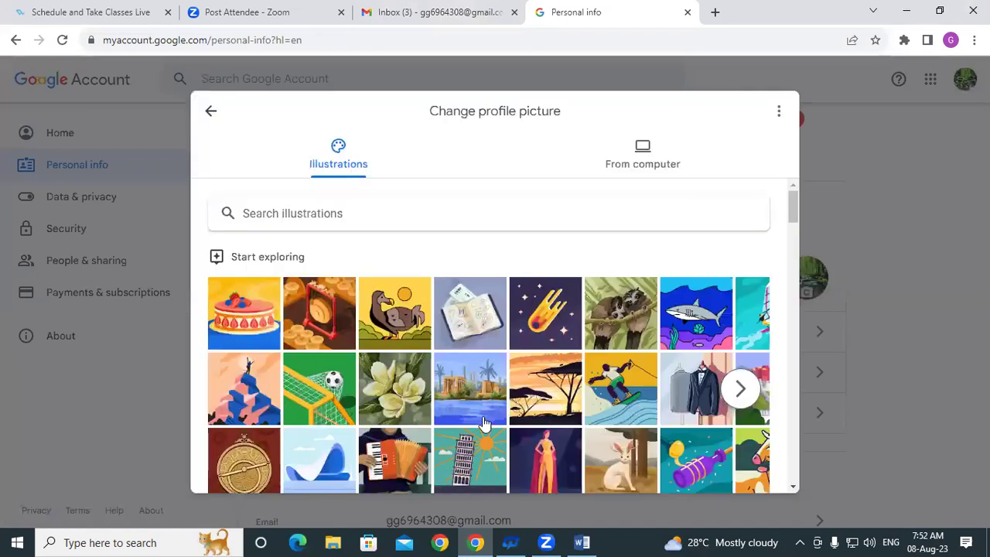
Switch to Illustrations and open the Eyewear collection under More to explore
{"action": "left_click", "coordinate": [645, 166]}
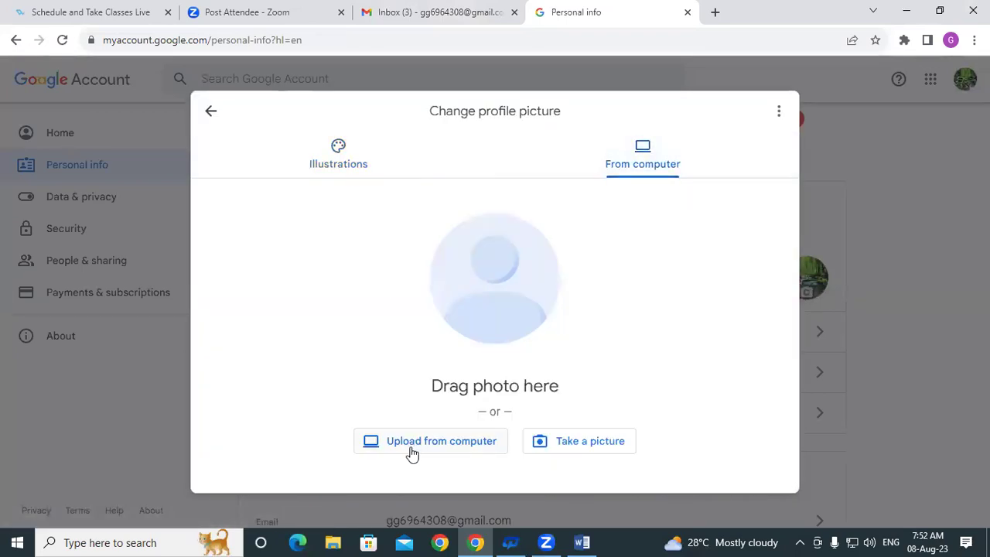
{"action": "left_click", "coordinate": [327, 175]}
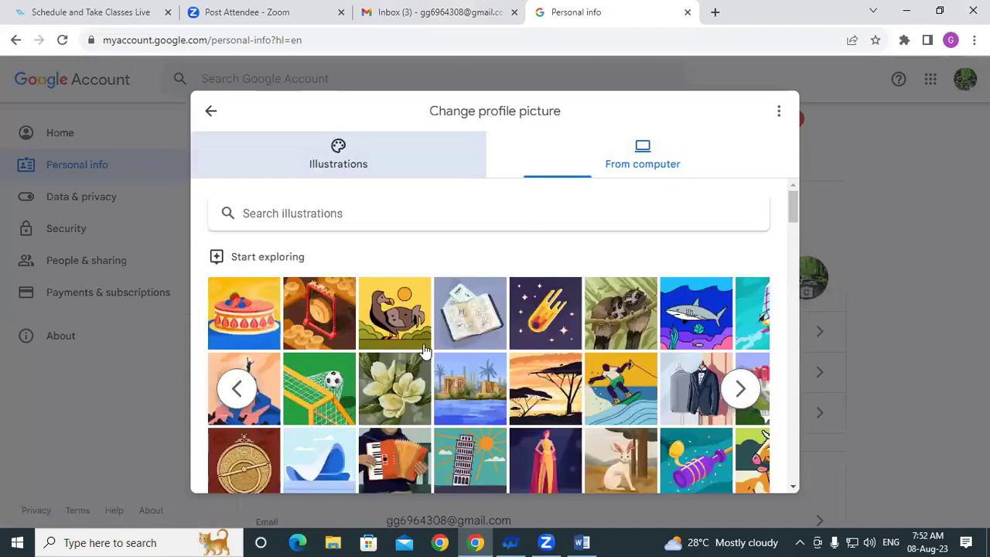
{"action": "scroll", "coordinate": [426, 351], "scroll_direction": "down", "scroll_amount": 2}
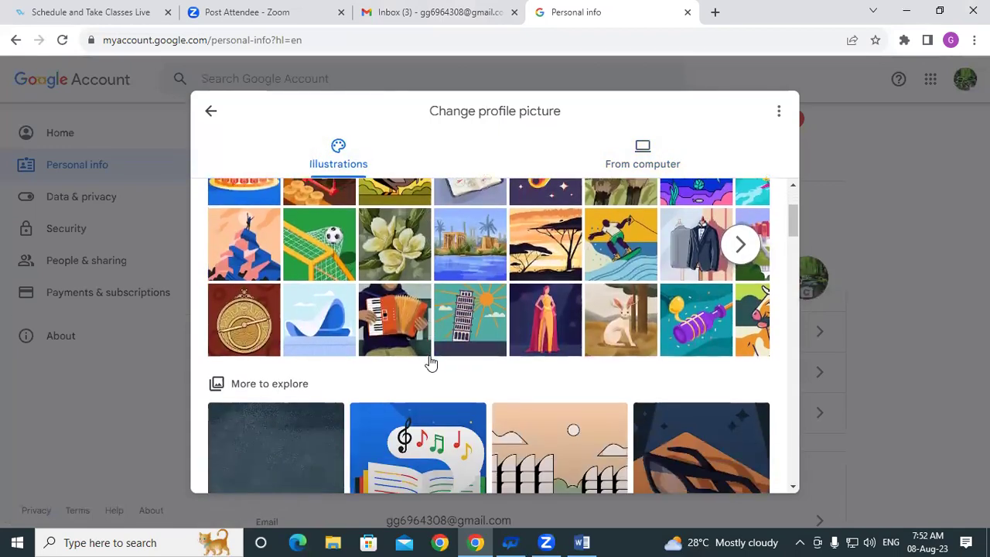
{"action": "scroll", "coordinate": [431, 361], "scroll_direction": "down", "scroll_amount": 2}
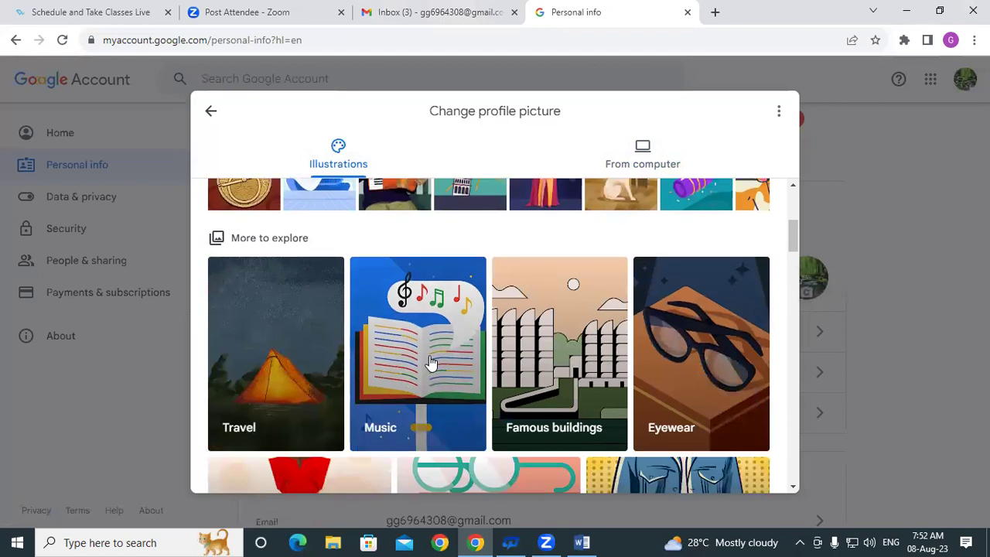
{"action": "left_click", "coordinate": [710, 366]}
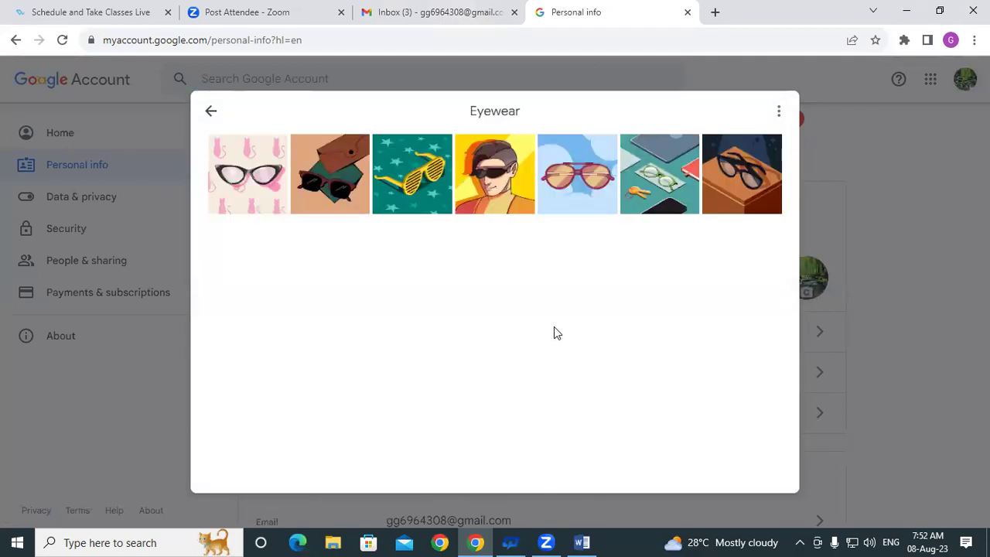
Pick the Sport frames illustration, apply the green preset and tint the hair purple
{"action": "left_click", "coordinate": [504, 199]}
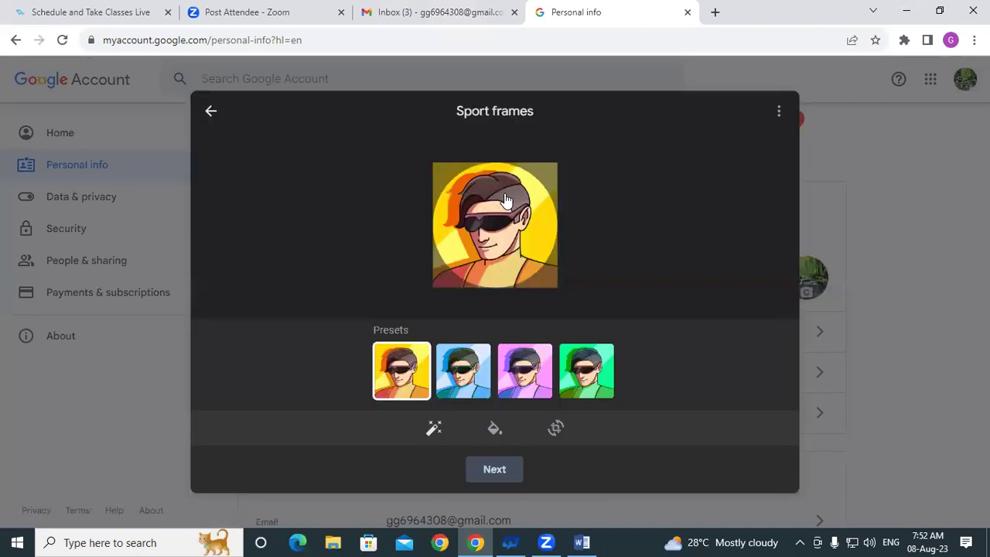
{"action": "left_click", "coordinate": [589, 381]}
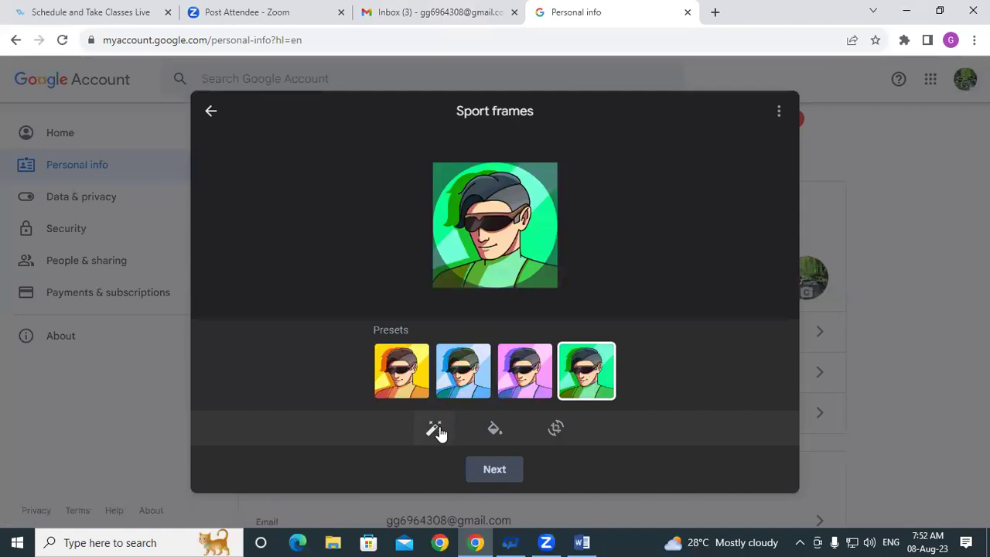
{"action": "left_click", "coordinate": [495, 433]}
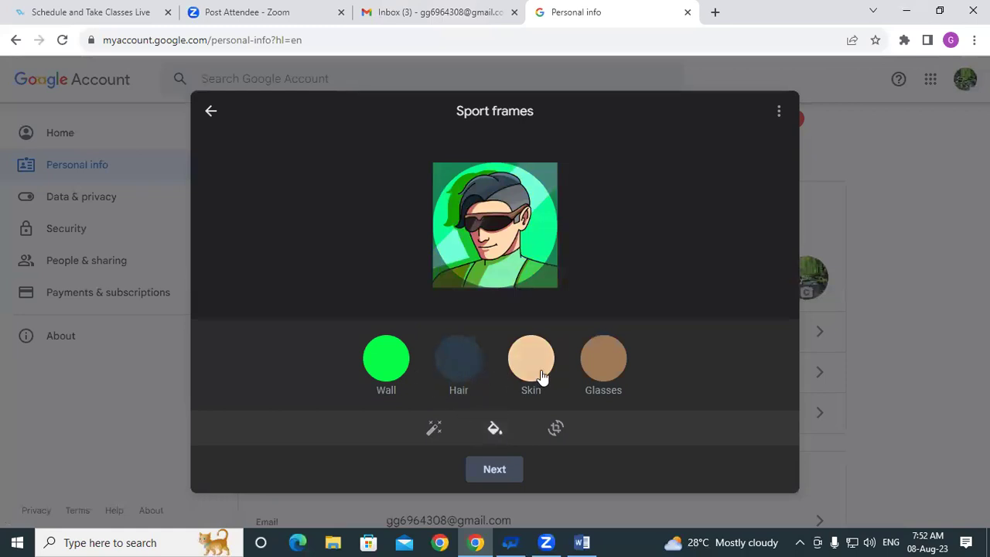
{"action": "left_click", "coordinate": [460, 370]}
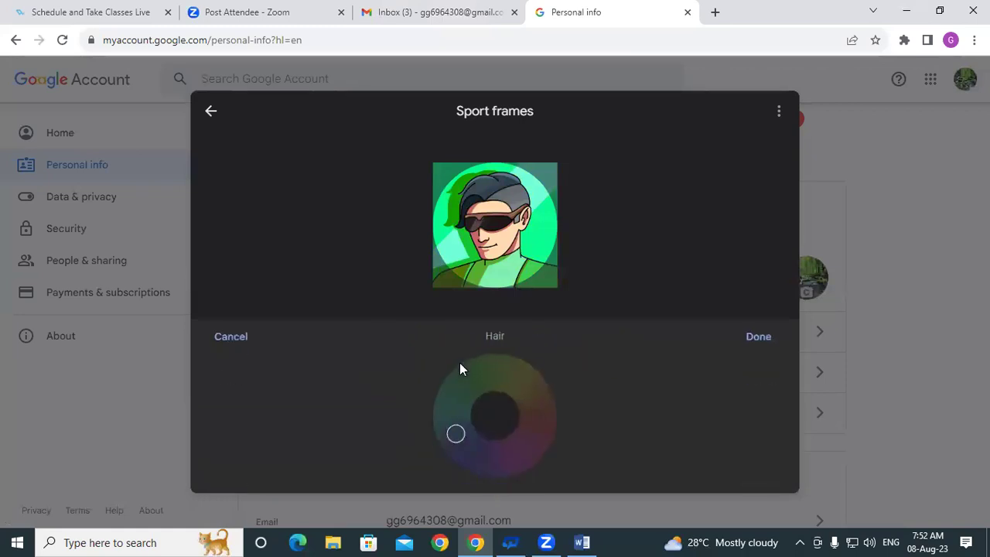
{"action": "left_click_drag", "start_coordinate": [482, 462], "coordinate": [539, 458]}
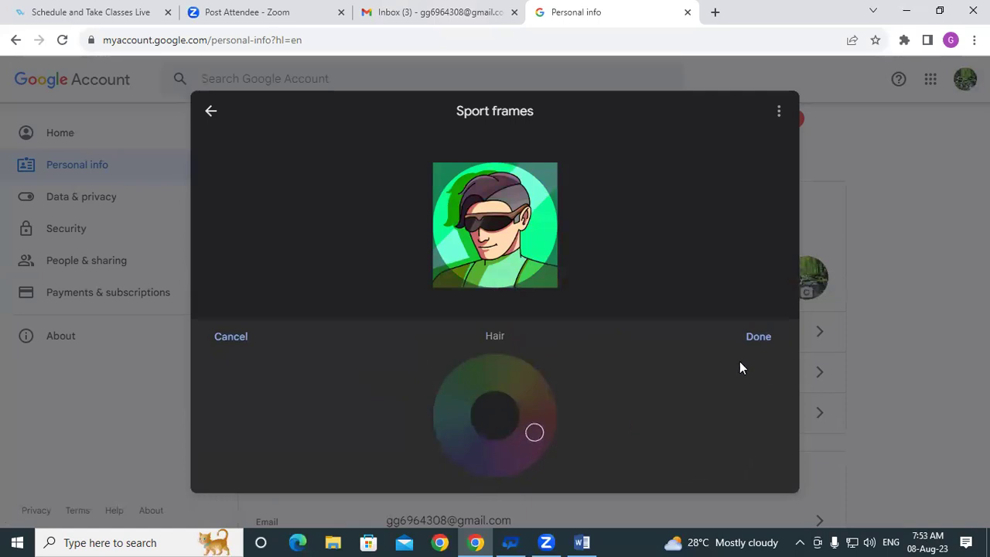
{"action": "left_click", "coordinate": [758, 338]}
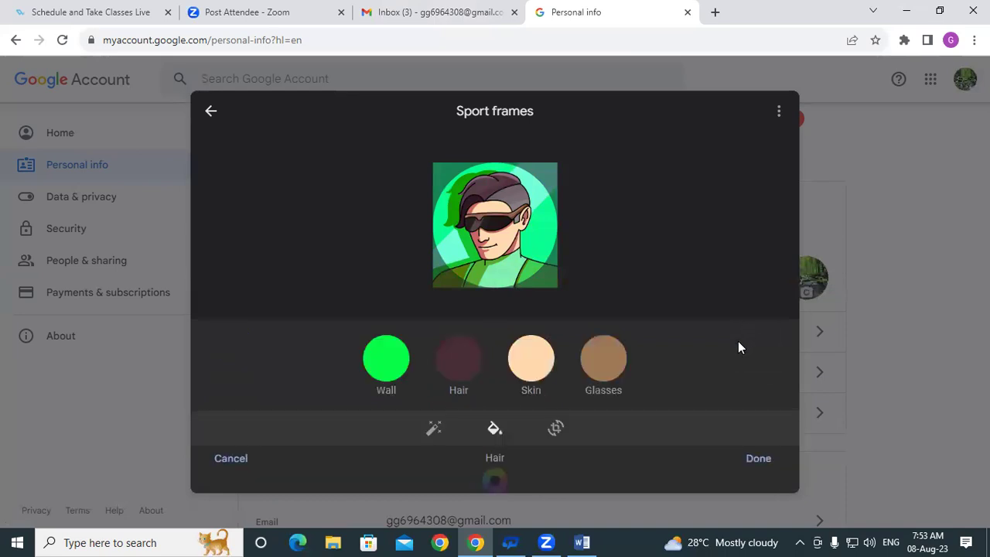
Change the avatar's skin colour to dark brown
{"action": "left_click", "coordinate": [536, 367]}
{"action": "left_click", "coordinate": [460, 382]}
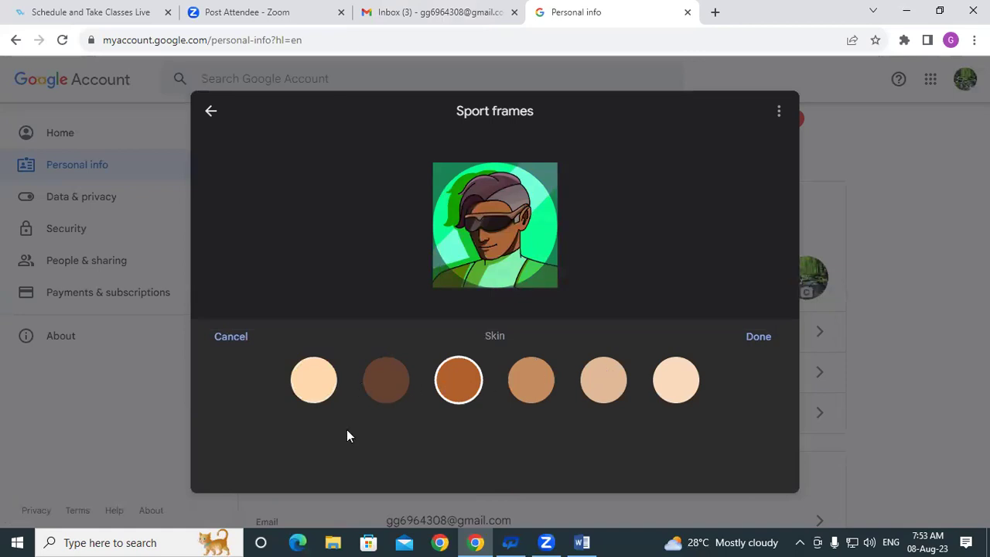
{"action": "left_click", "coordinate": [394, 385]}
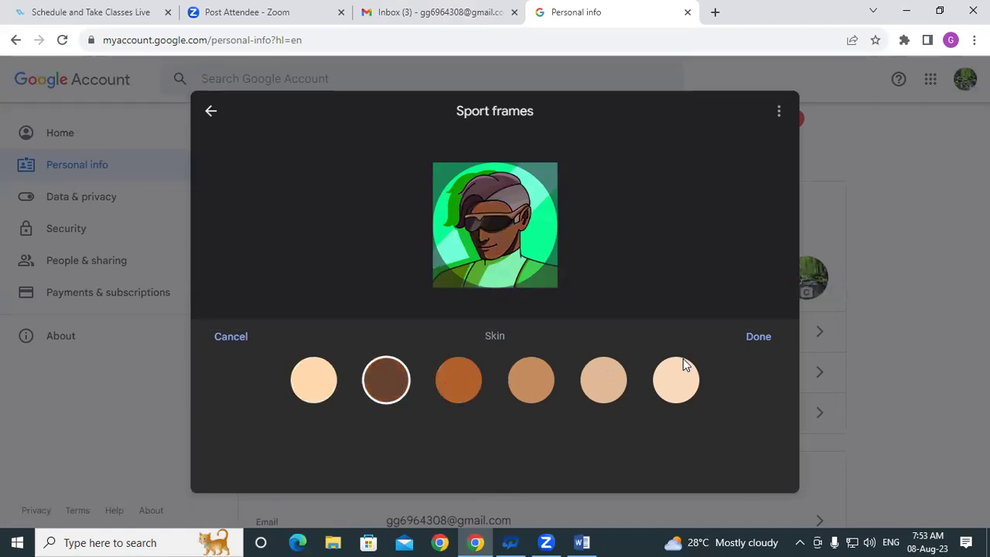
{"action": "left_click", "coordinate": [764, 337]}
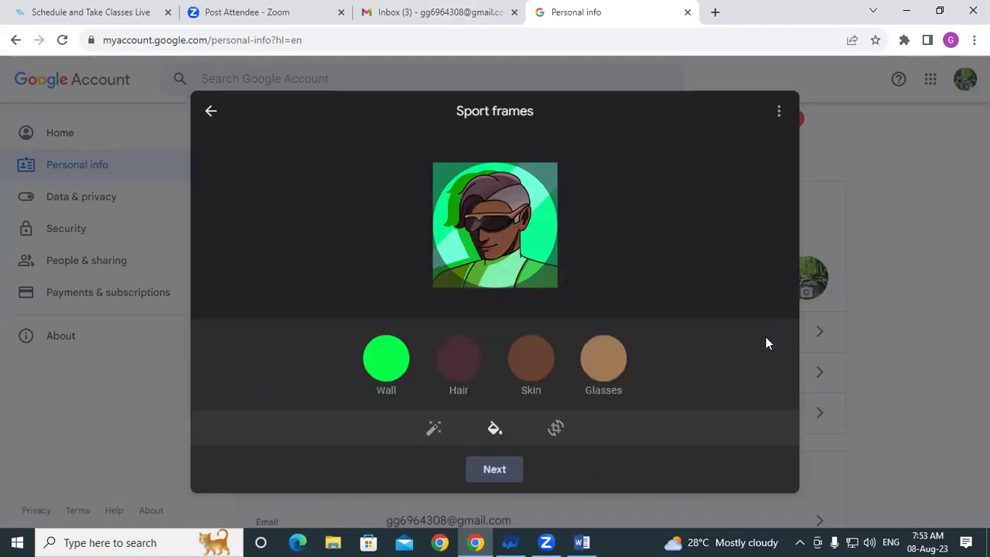
Rotate the avatar a full turn back upright and save it as the profile picture
{"action": "left_click", "coordinate": [553, 430]}
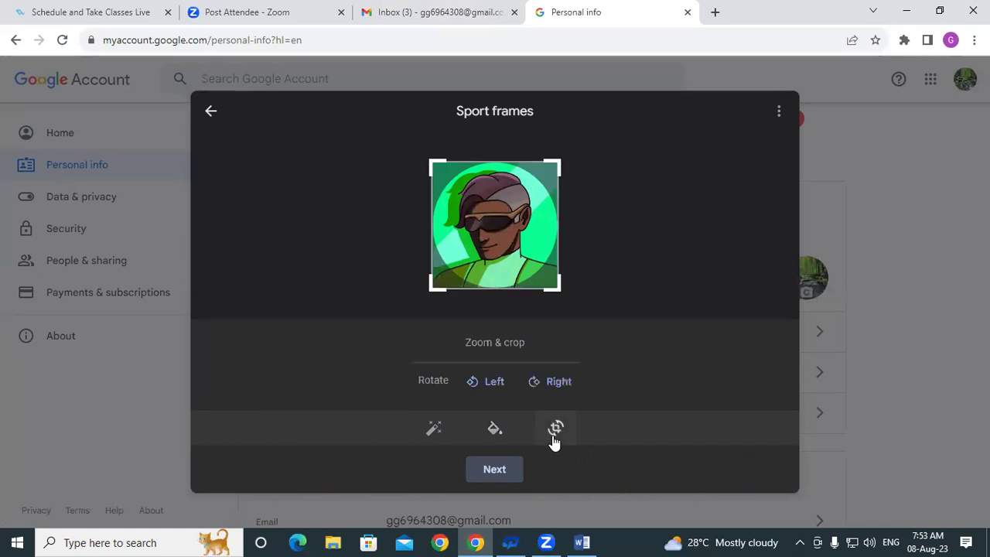
{"action": "left_click", "coordinate": [560, 392]}
{"action": "left_click", "coordinate": [560, 392]}
{"action": "left_click", "coordinate": [560, 392]}
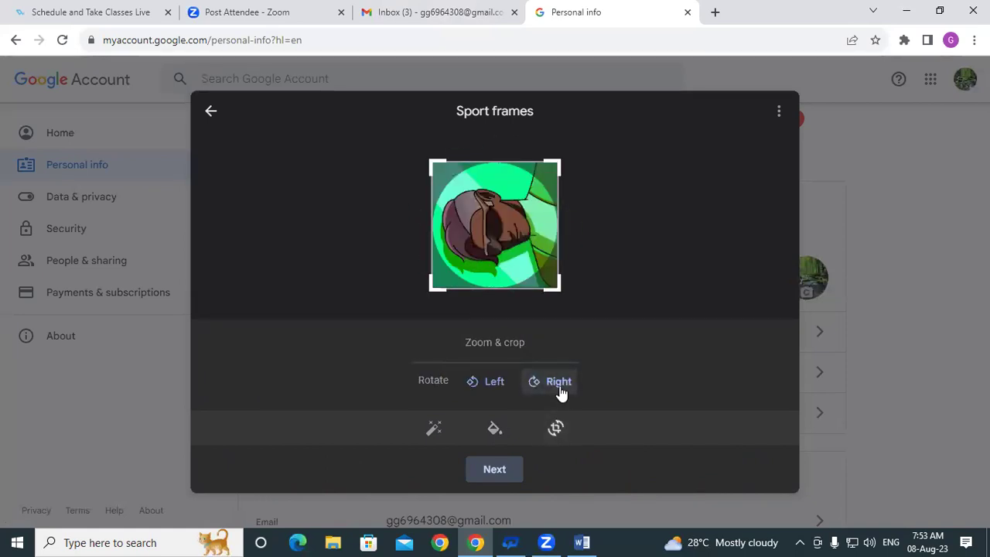
{"action": "left_click", "coordinate": [560, 392]}
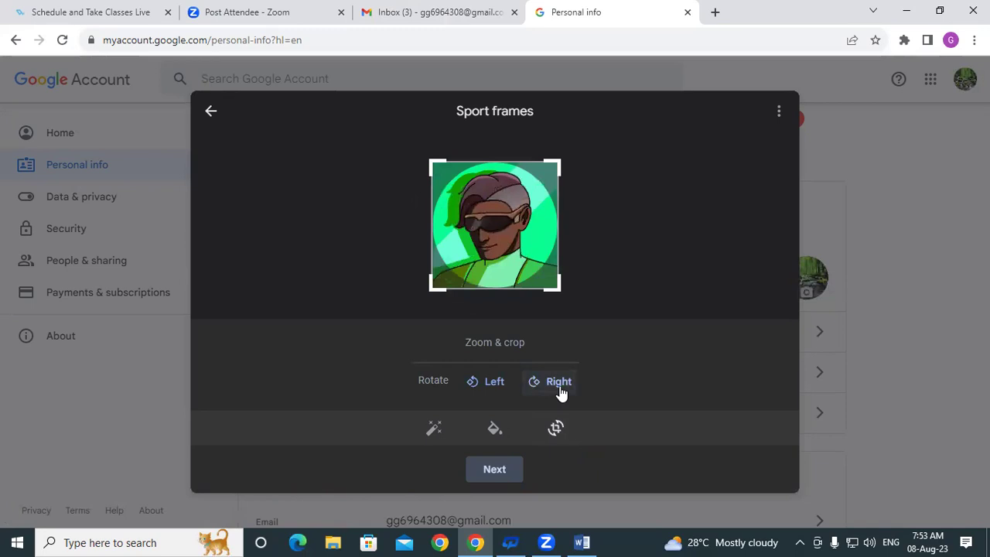
{"action": "left_click", "coordinate": [504, 472]}
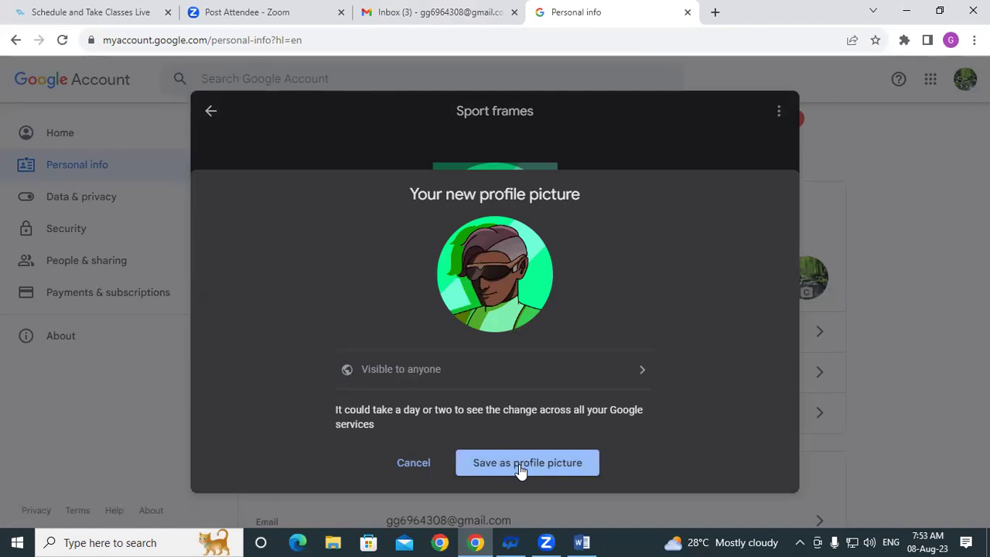
{"action": "left_click", "coordinate": [520, 467]}
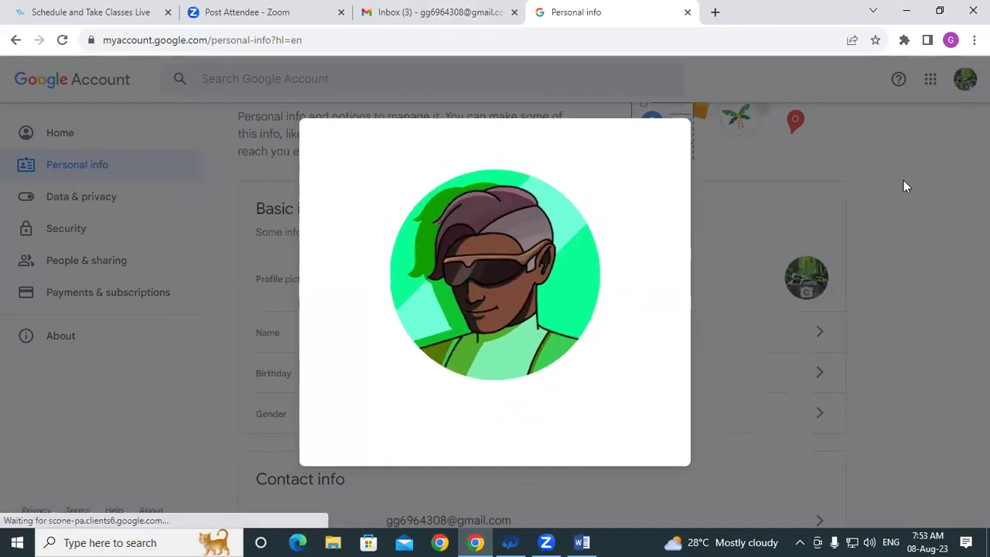
Dismiss the saving panel, check the sunglasses avatar on Personal info, and return to Gmail
{"action": "left_click", "coordinate": [370, 113]}
{"action": "scroll", "coordinate": [813, 244], "scroll_direction": "down", "scroll_amount": 5}
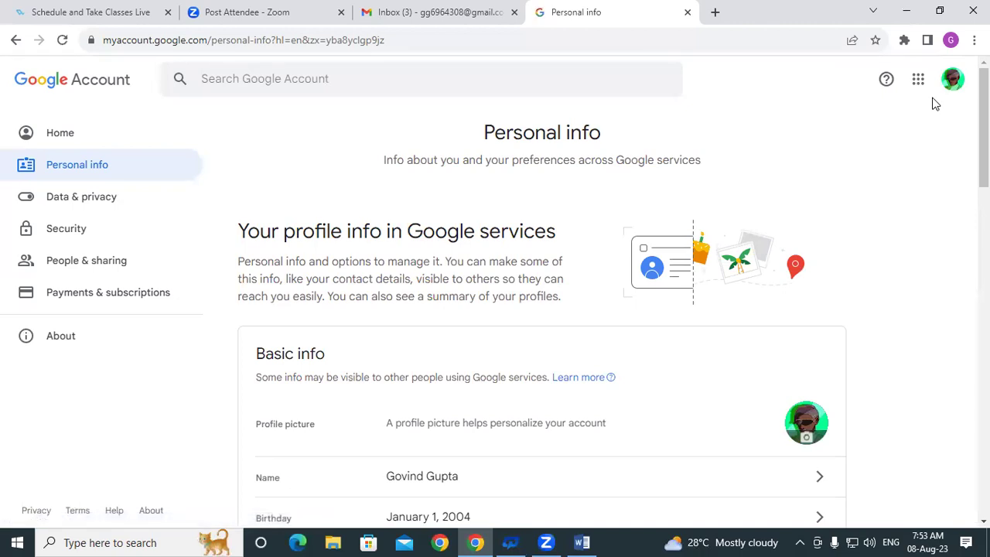
{"action": "left_click", "coordinate": [440, 11]}
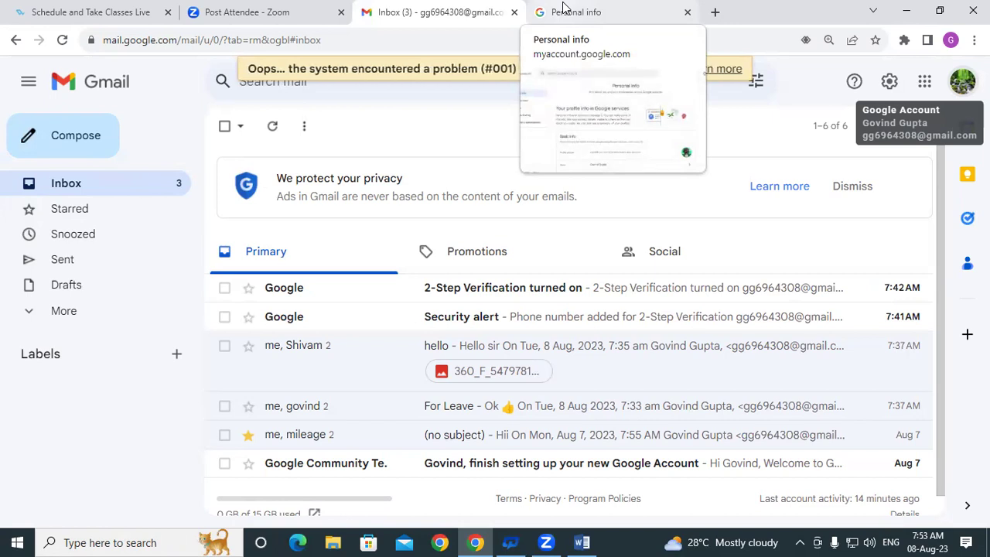
Reload Gmail to show the new avatar, then open and close a blank message with Cc and Bcc lines
{"action": "left_click", "coordinate": [62, 43]}
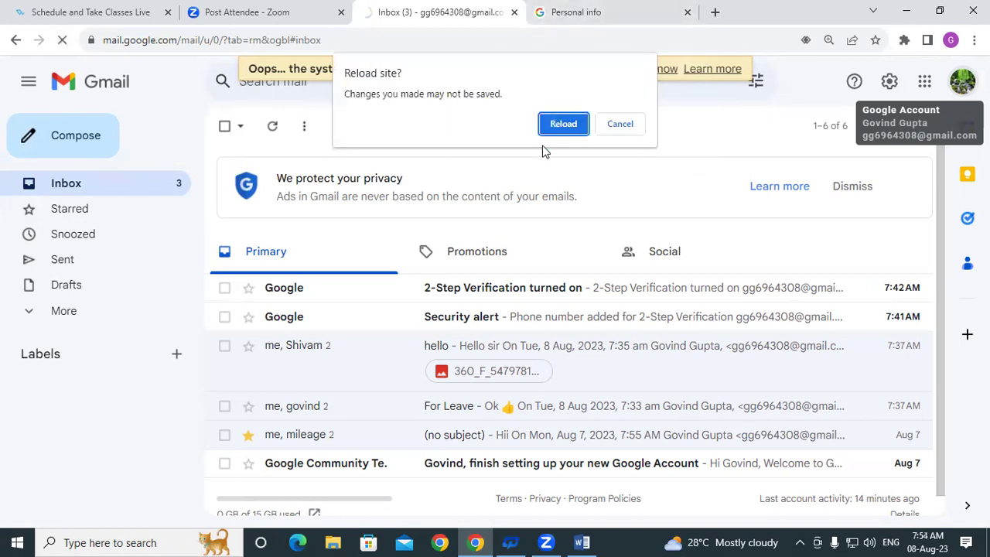
{"action": "left_click", "coordinate": [569, 129]}
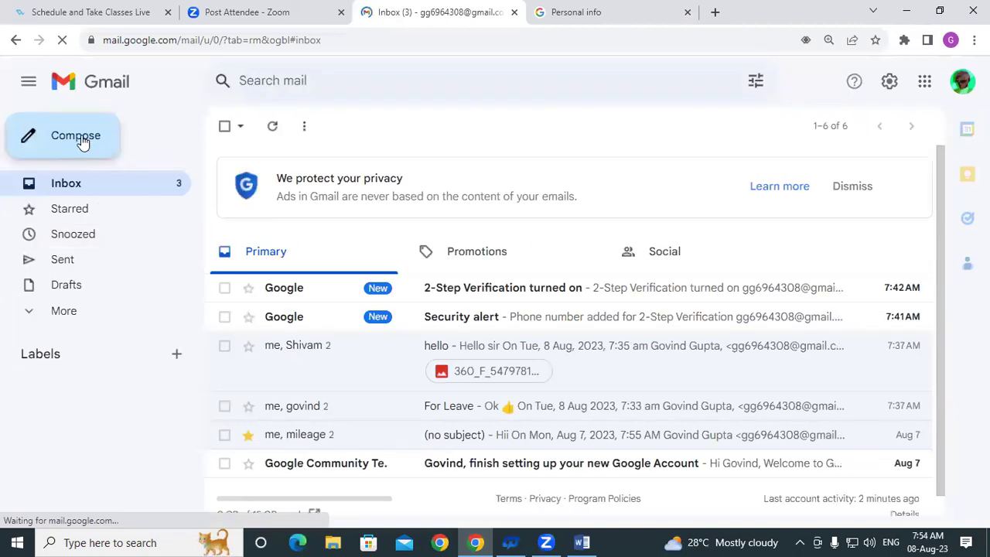
{"action": "left_click", "coordinate": [83, 143]}
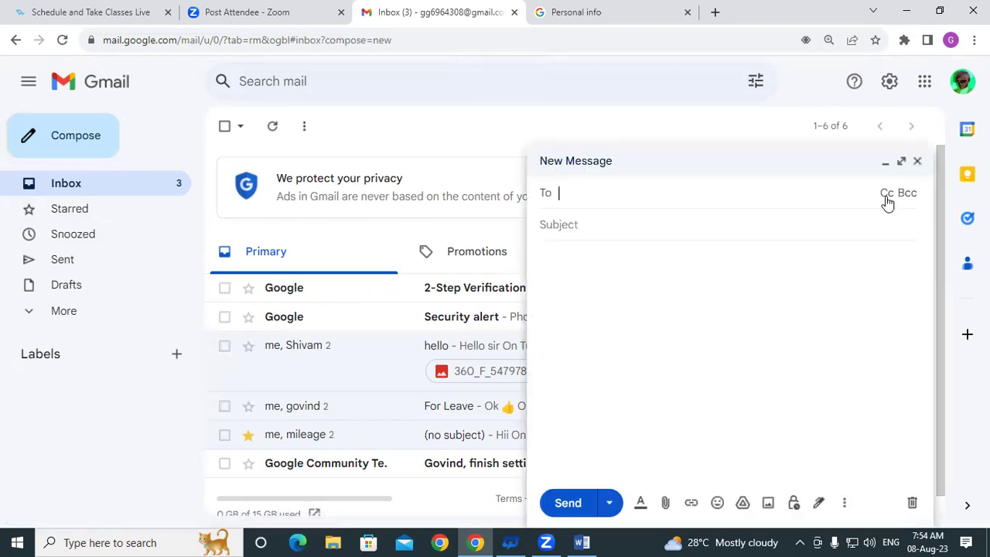
{"action": "left_click", "coordinate": [886, 193]}
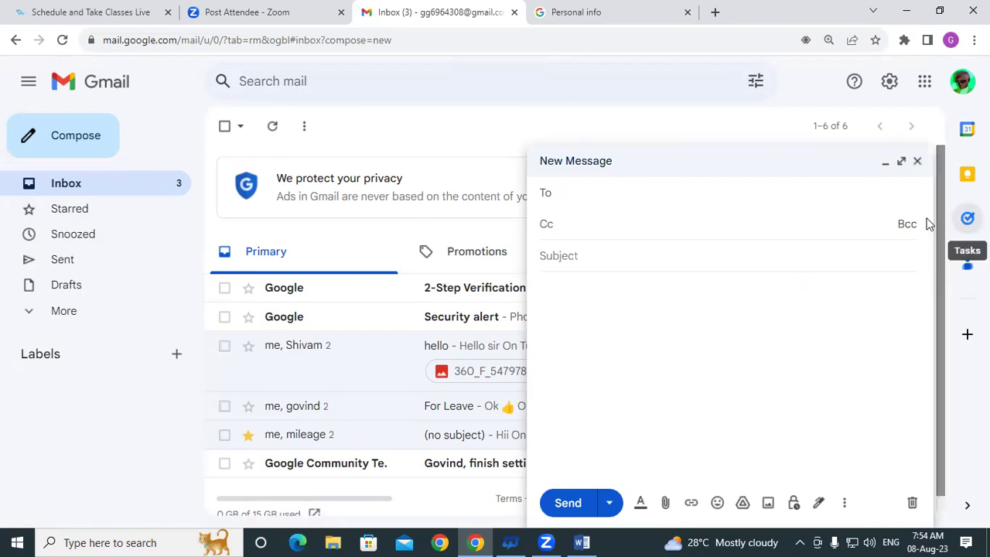
{"action": "left_click", "coordinate": [908, 224]}
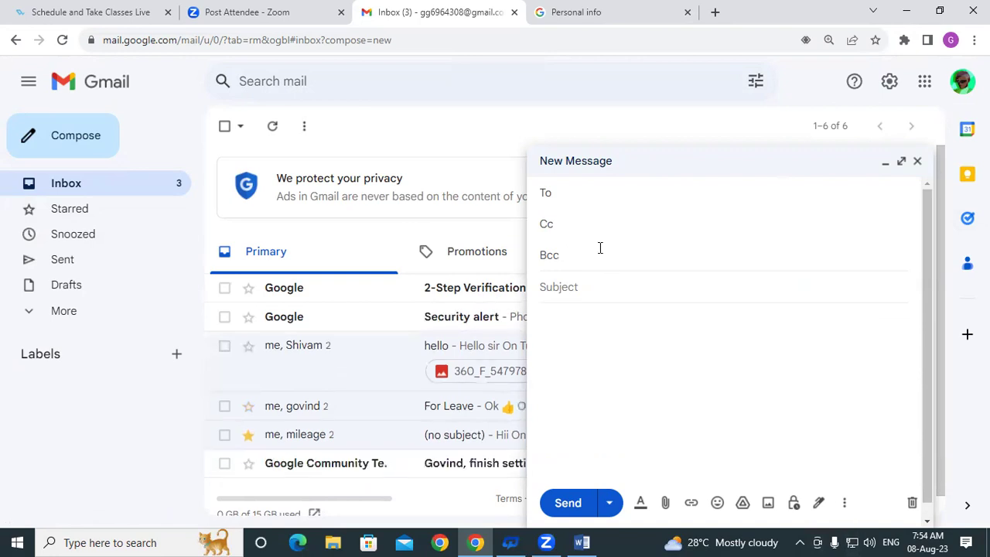
{"action": "left_click", "coordinate": [917, 161]}
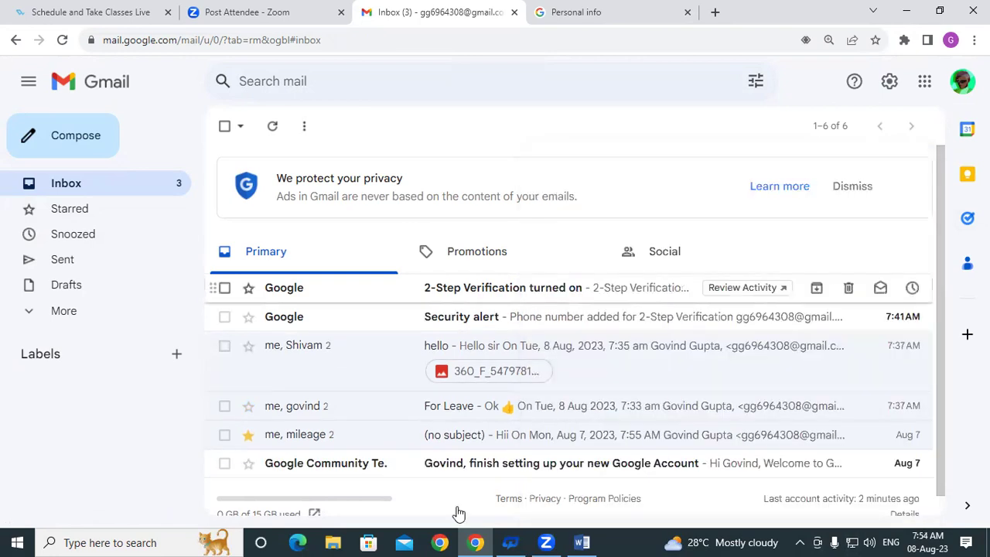